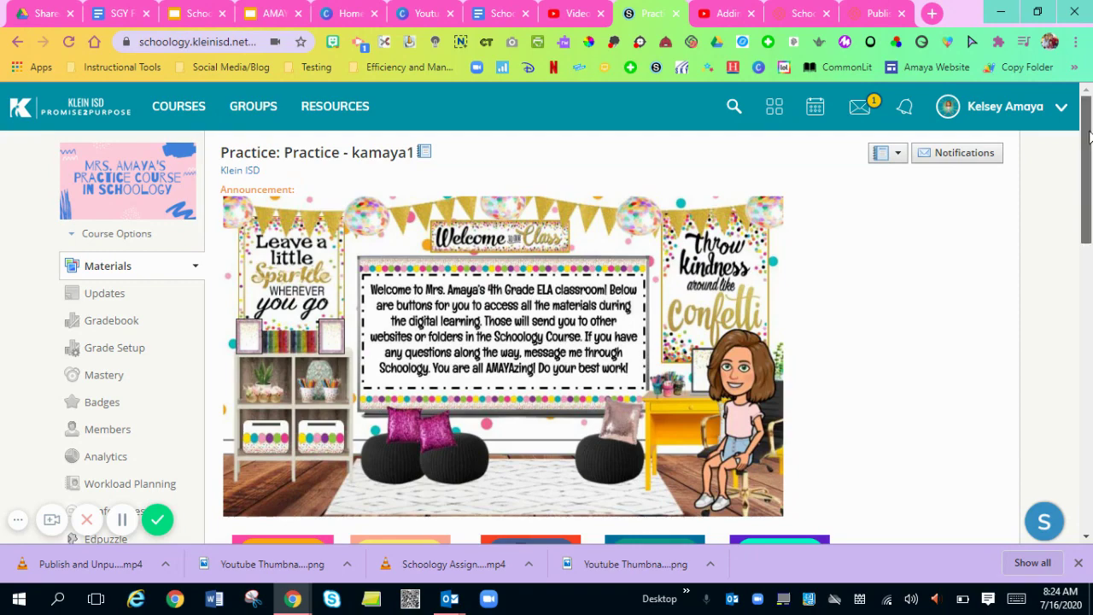
Scroll to the Practice course materials and choose Add Test/Quiz from Add Materials
{"action": "left_click_drag", "start_coordinate": [1088, 137], "coordinate": [1088, 293]}
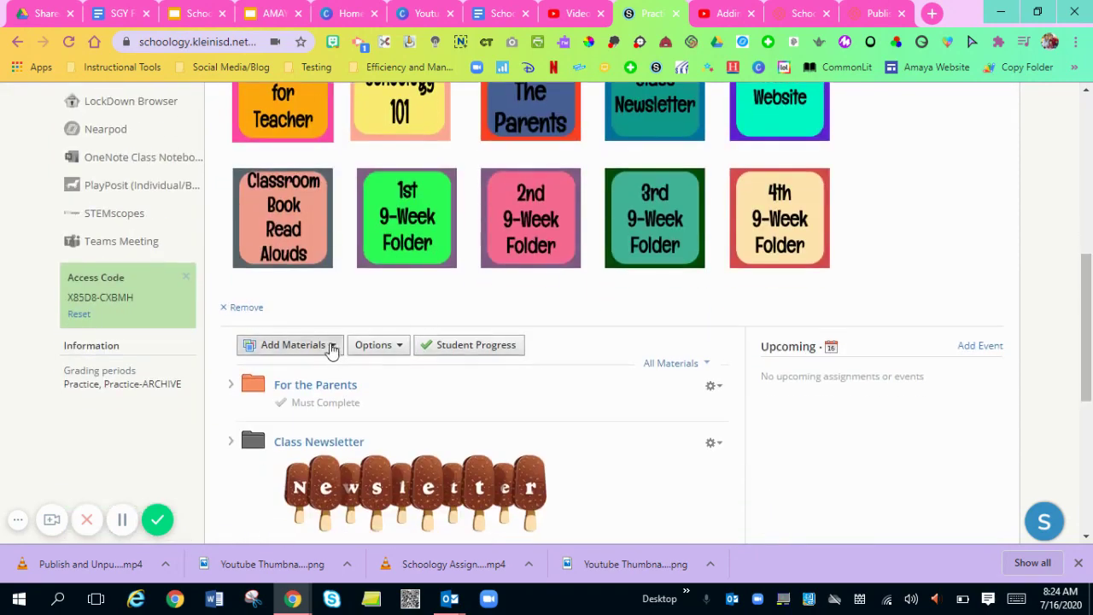
{"action": "left_click", "coordinate": [333, 346]}
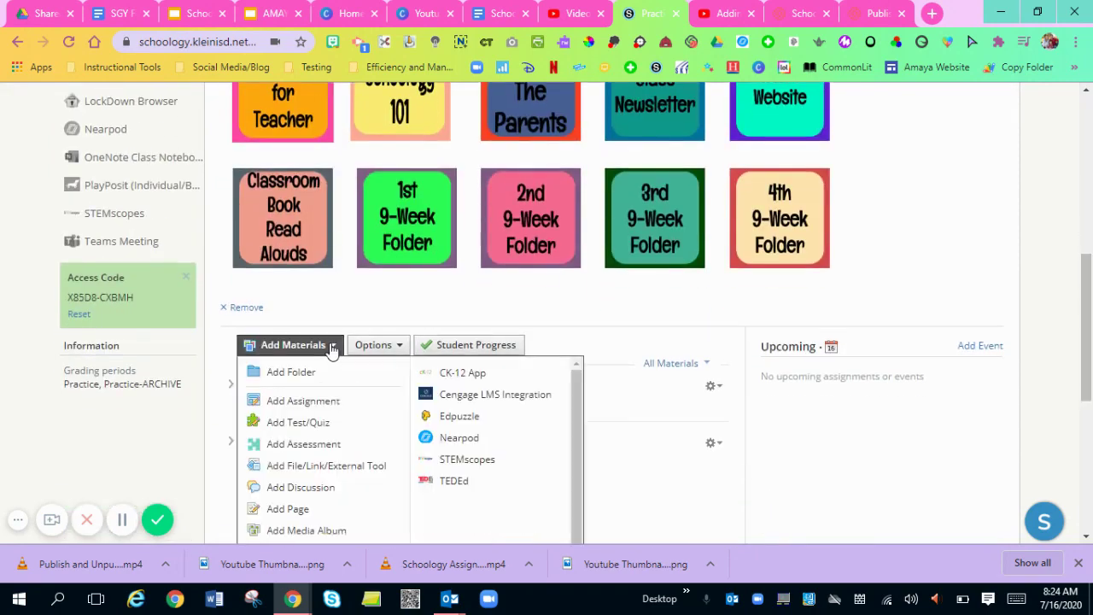
{"action": "left_click", "coordinate": [328, 429]}
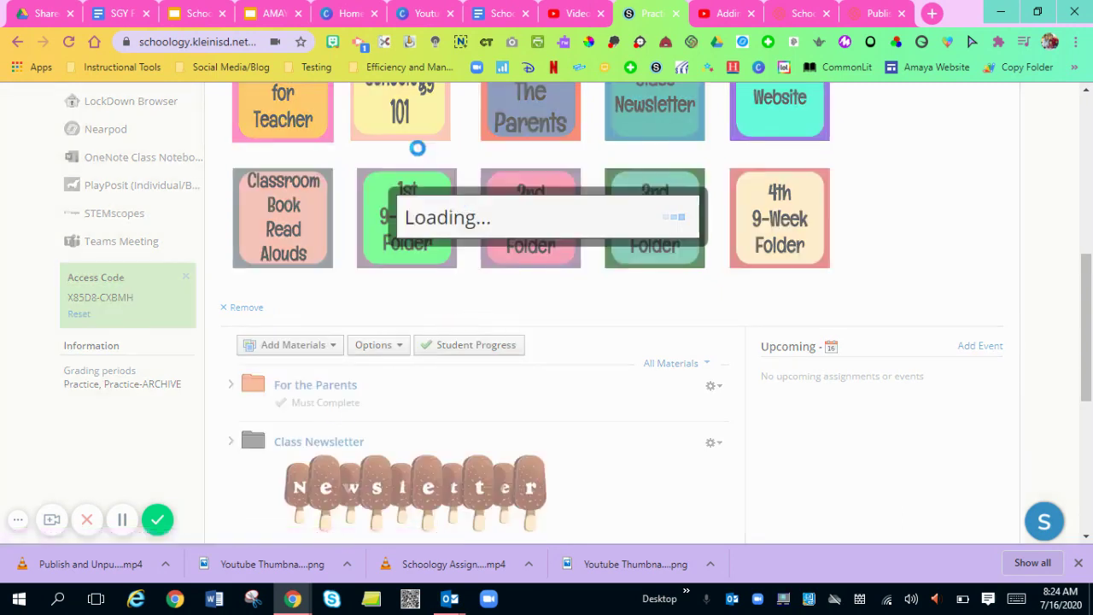
Create the quiz 'Vocabulary Quiz' with category (Ungraded) and comments turned off
{"action": "left_click", "coordinate": [459, 181]}
{"action": "type", "text": "V"}
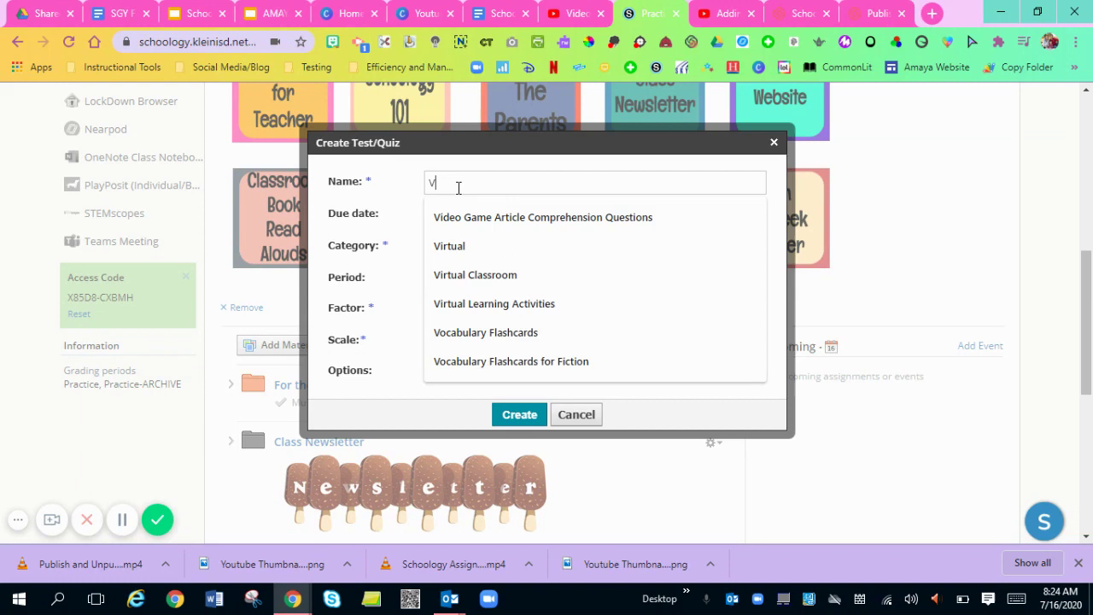
{"action": "type", "text": "ocabulary Quiz"}
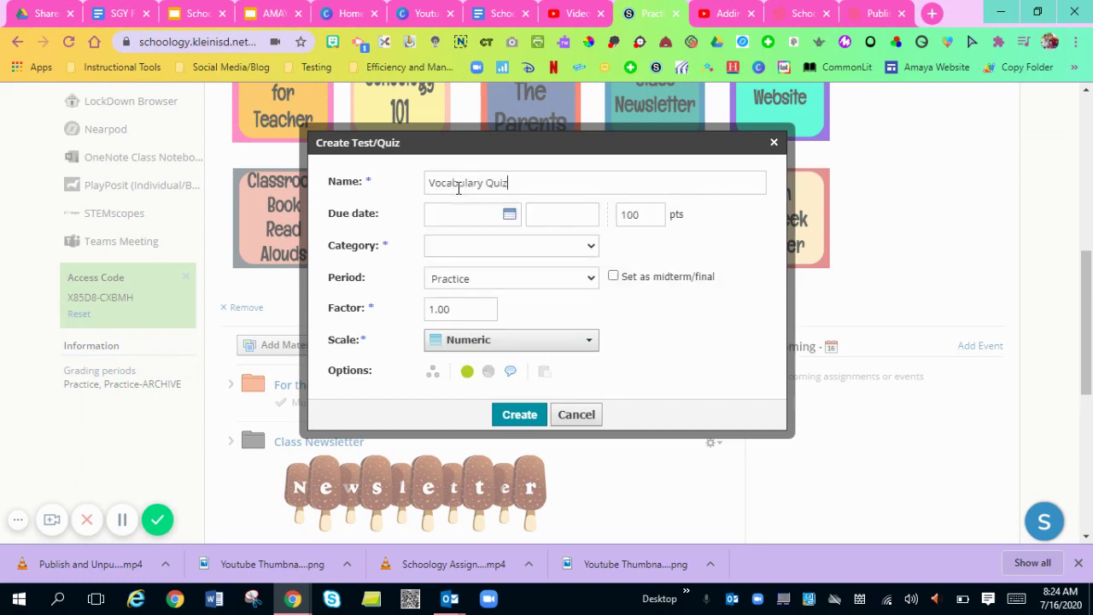
{"action": "left_click", "coordinate": [480, 251]}
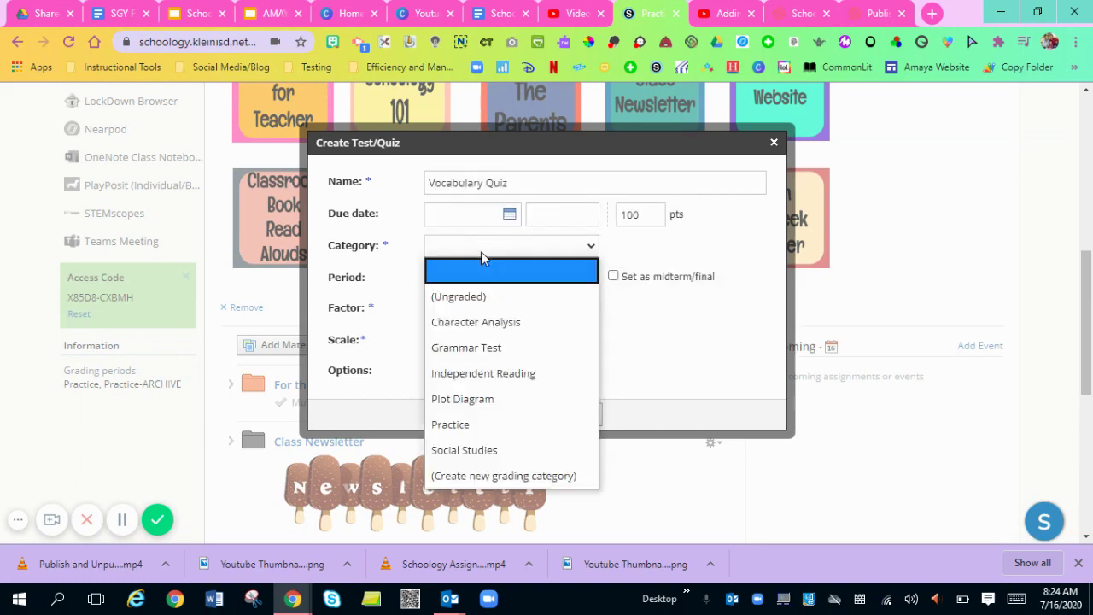
{"action": "left_click", "coordinate": [480, 296]}
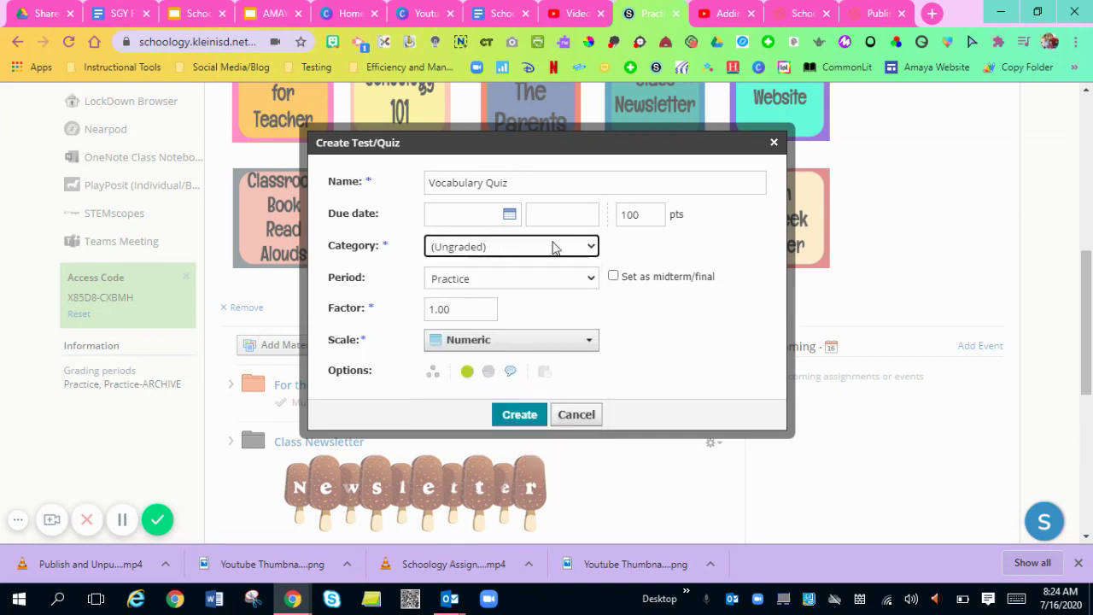
{"action": "mouse_move", "coordinate": [434, 367]}
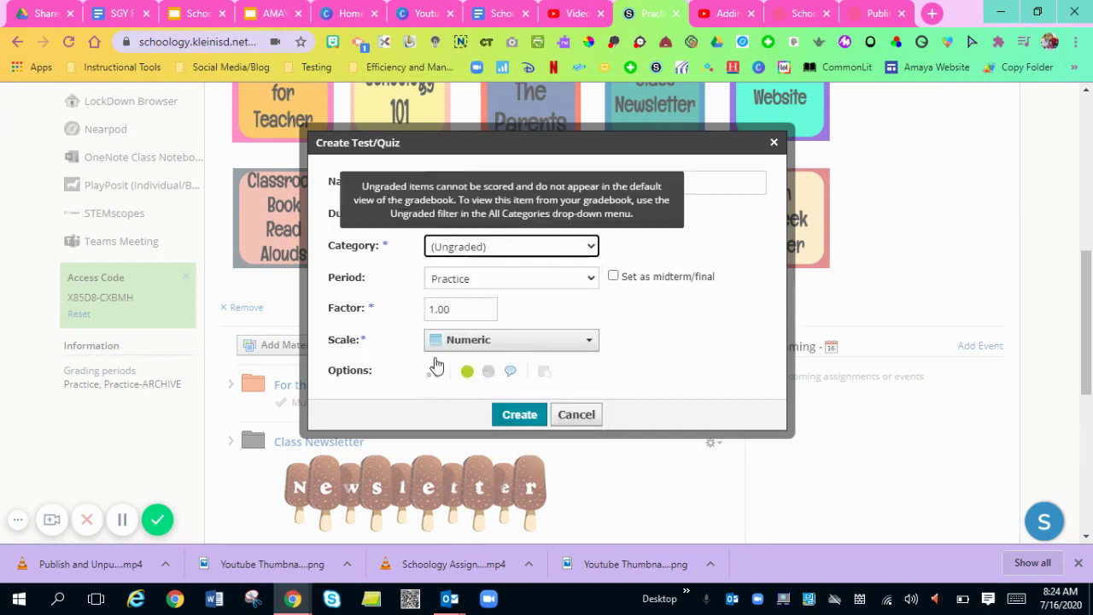
{"action": "left_click", "coordinate": [511, 373]}
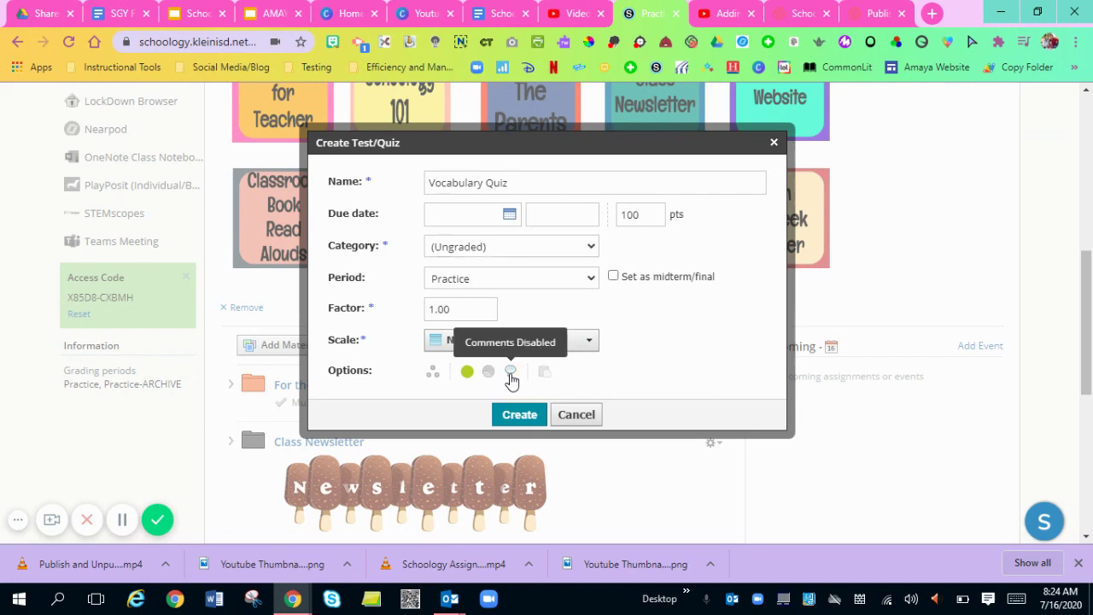
{"action": "left_click", "coordinate": [521, 422]}
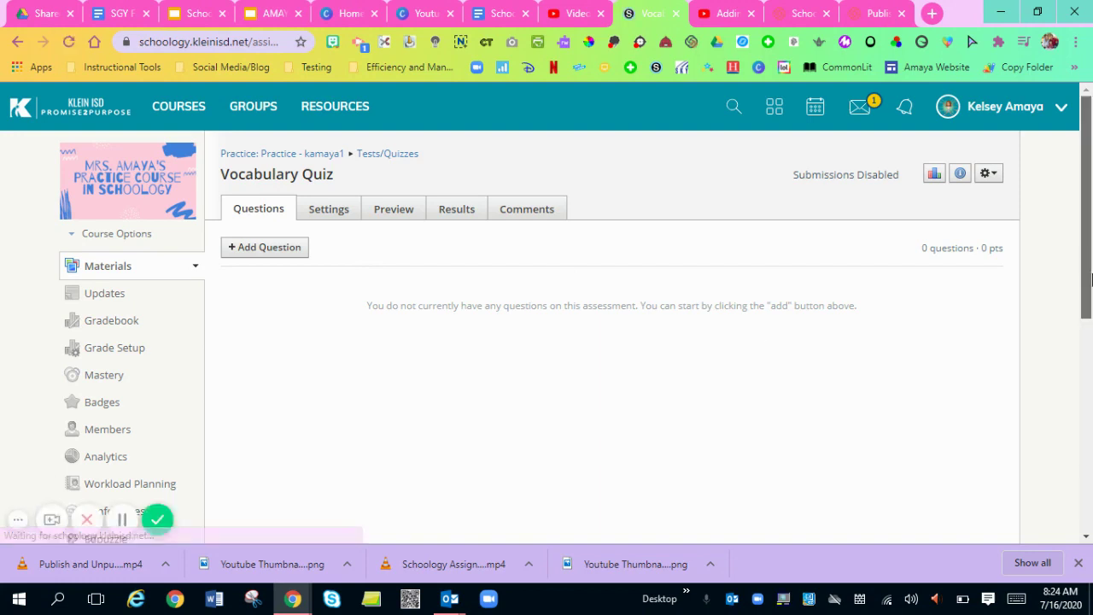
Open the Add Question dropdown to show the available question types
{"action": "scroll", "coordinate": [1091, 279], "scroll_direction": "down", "scroll_amount": 2}
{"action": "scroll", "coordinate": [615, 237], "scroll_direction": "up", "scroll_amount": 1}
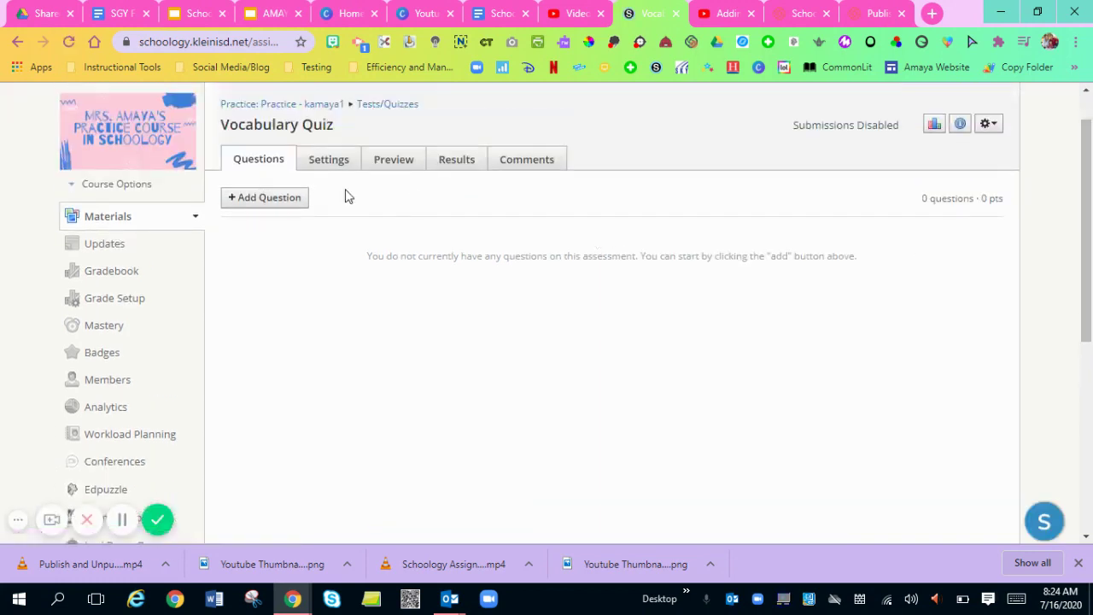
{"action": "left_click", "coordinate": [268, 200]}
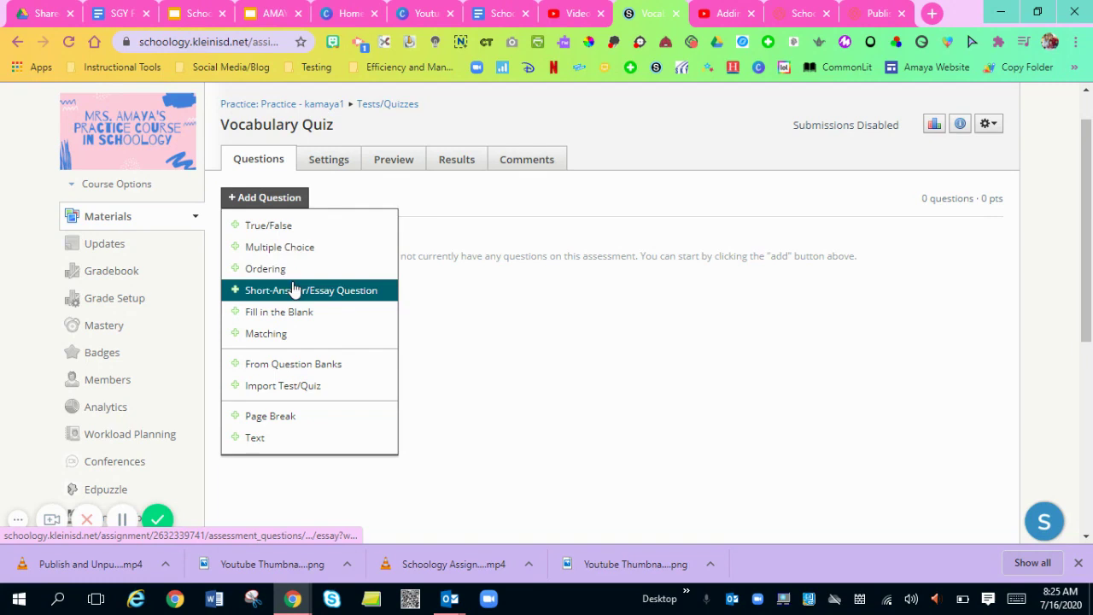
Add a multiple choice question and attach the Schoology 101 banner image to its text
{"action": "left_click", "coordinate": [282, 246]}
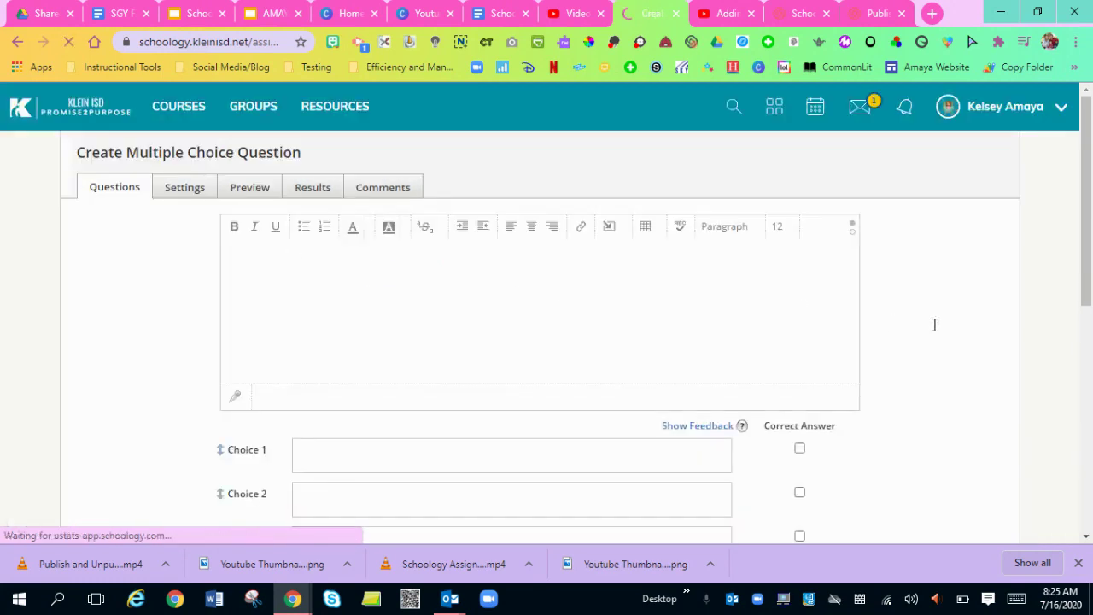
{"action": "scroll", "coordinate": [854, 273], "scroll_direction": "down", "scroll_amount": 1}
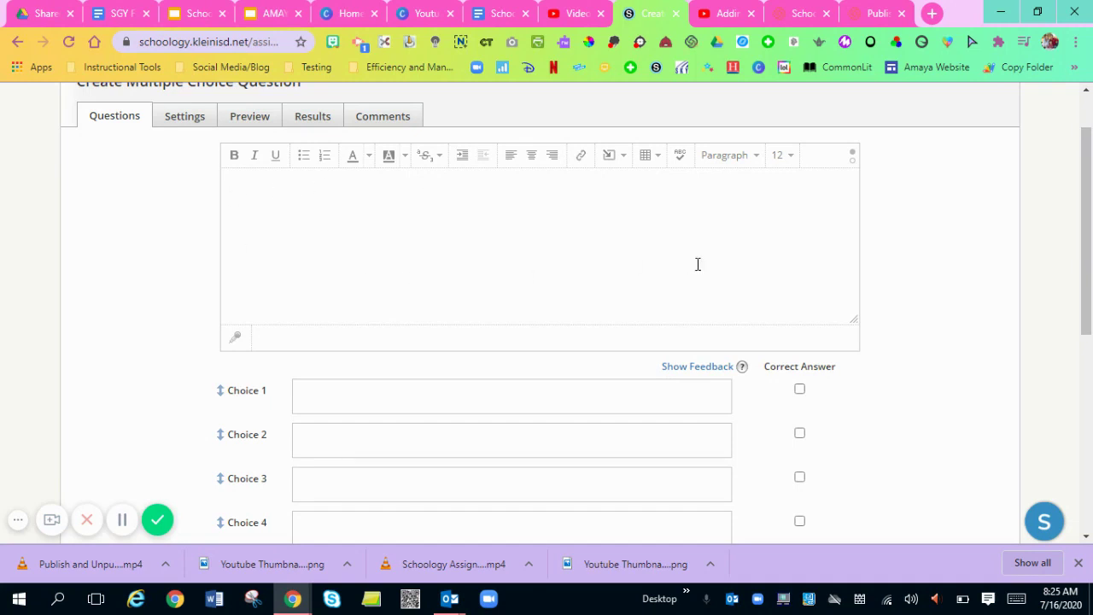
{"action": "left_click", "coordinate": [622, 158]}
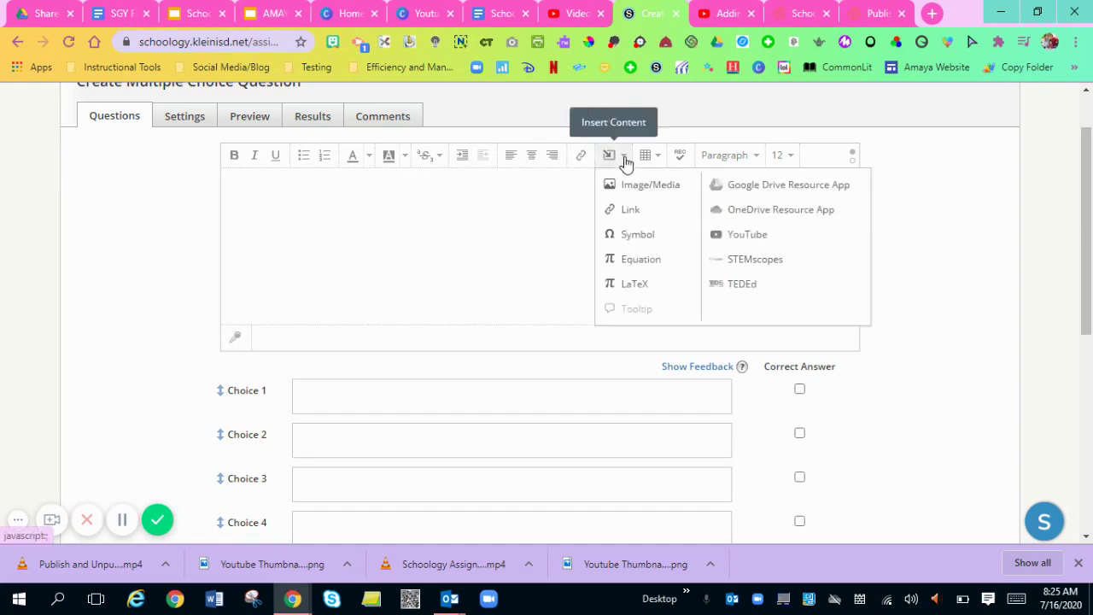
{"action": "left_click", "coordinate": [650, 193]}
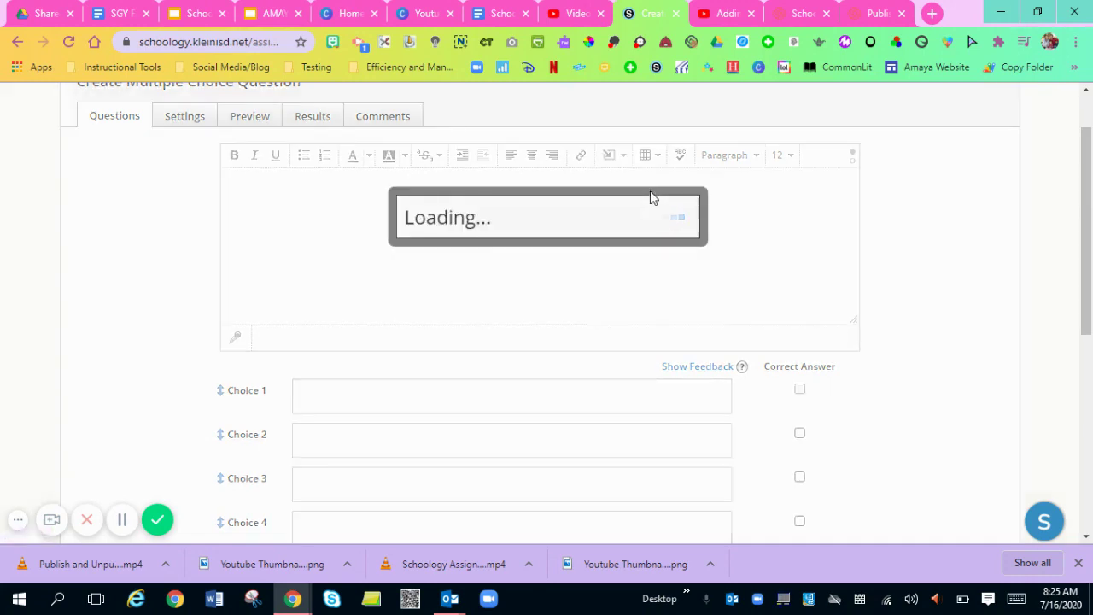
{"action": "left_click", "coordinate": [461, 254]}
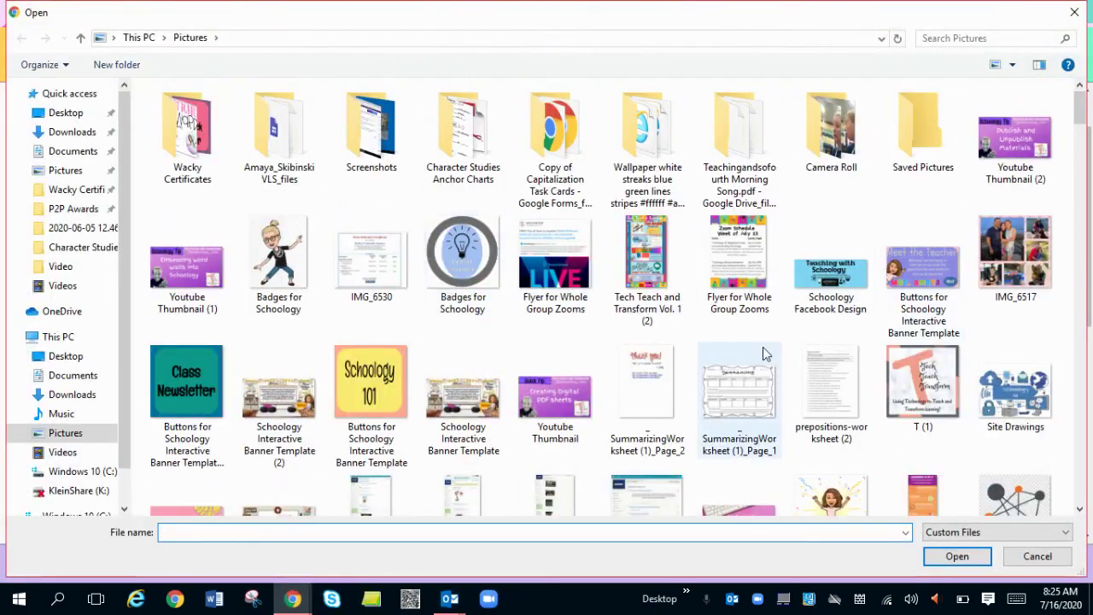
{"action": "left_click", "coordinate": [372, 386]}
{"action": "double_click", "coordinate": [372, 386]}
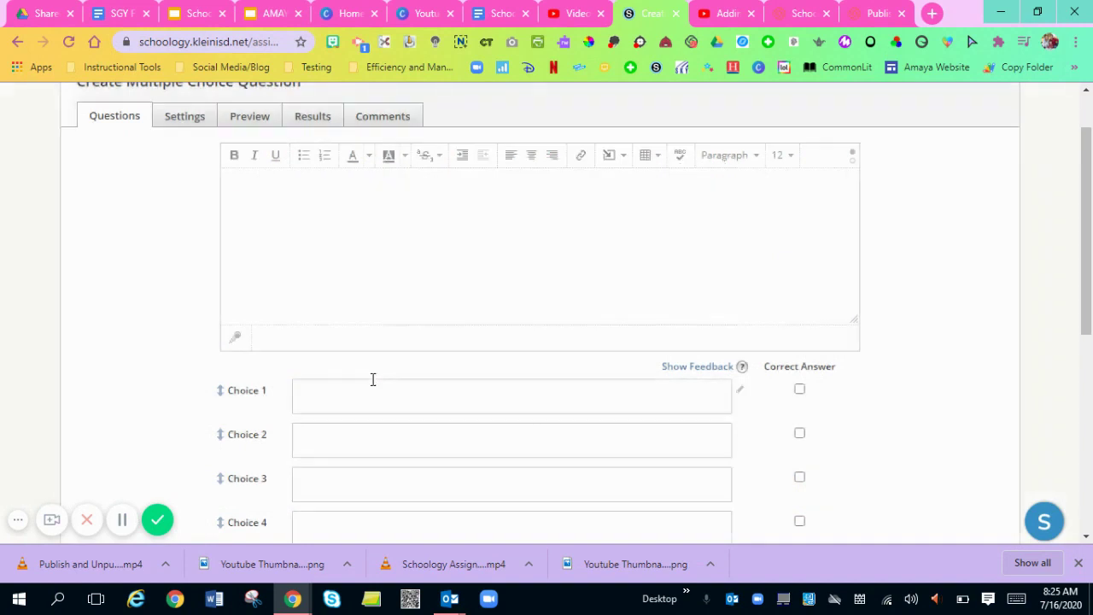
Change the inserted image's width to 20200 in its size settings
{"action": "left_click", "coordinate": [478, 229]}
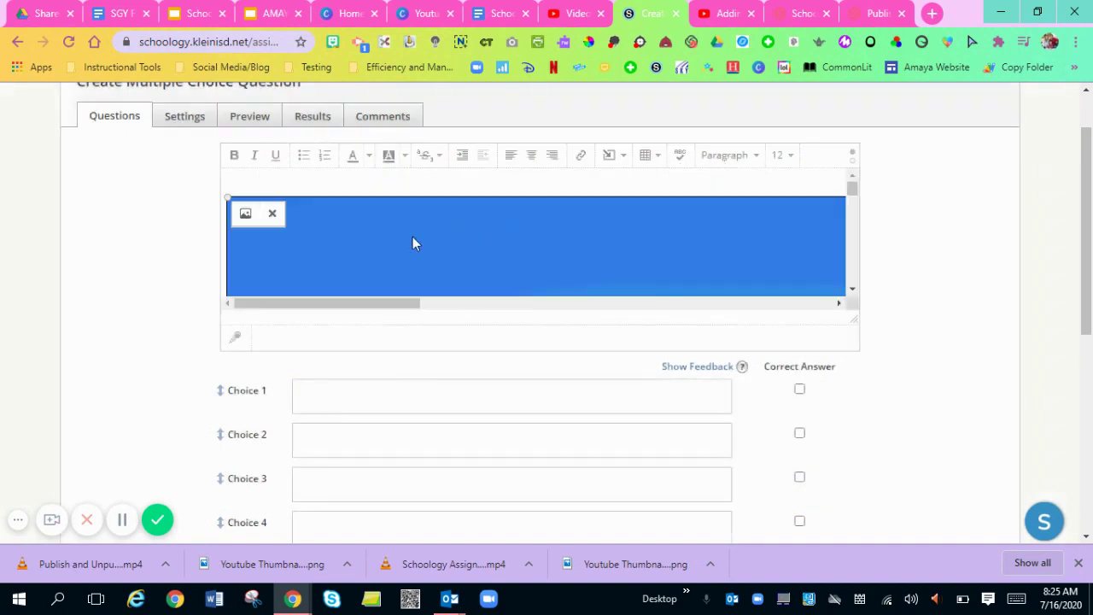
{"action": "left_click", "coordinate": [247, 219]}
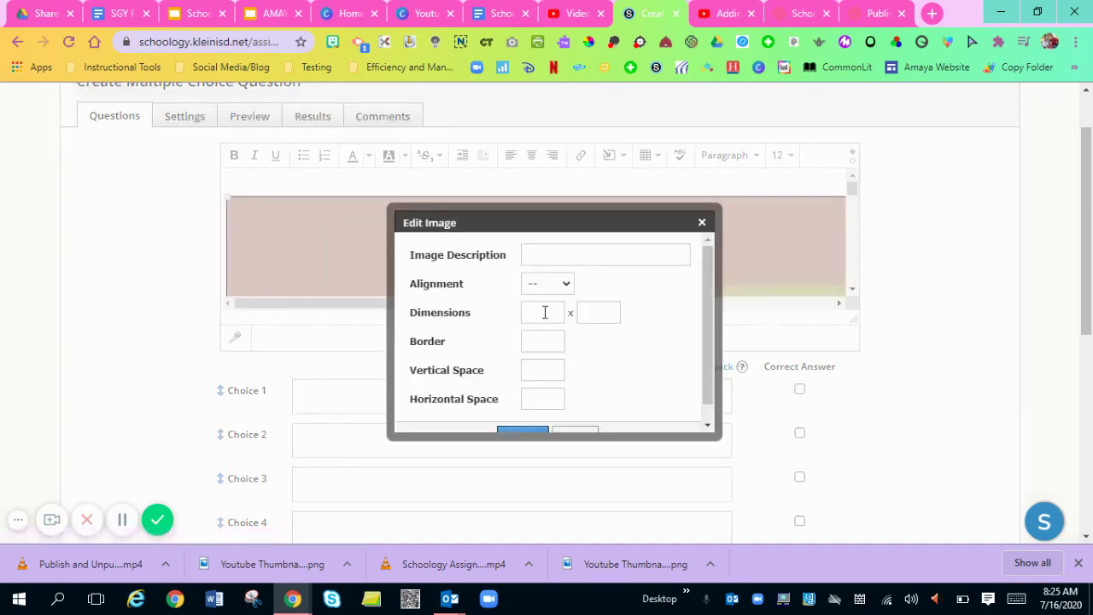
{"action": "left_click", "coordinate": [540, 314]}
{"action": "type", "text": "20"}
{"action": "type", "text": "200"}
{"action": "key", "text": "Return"}
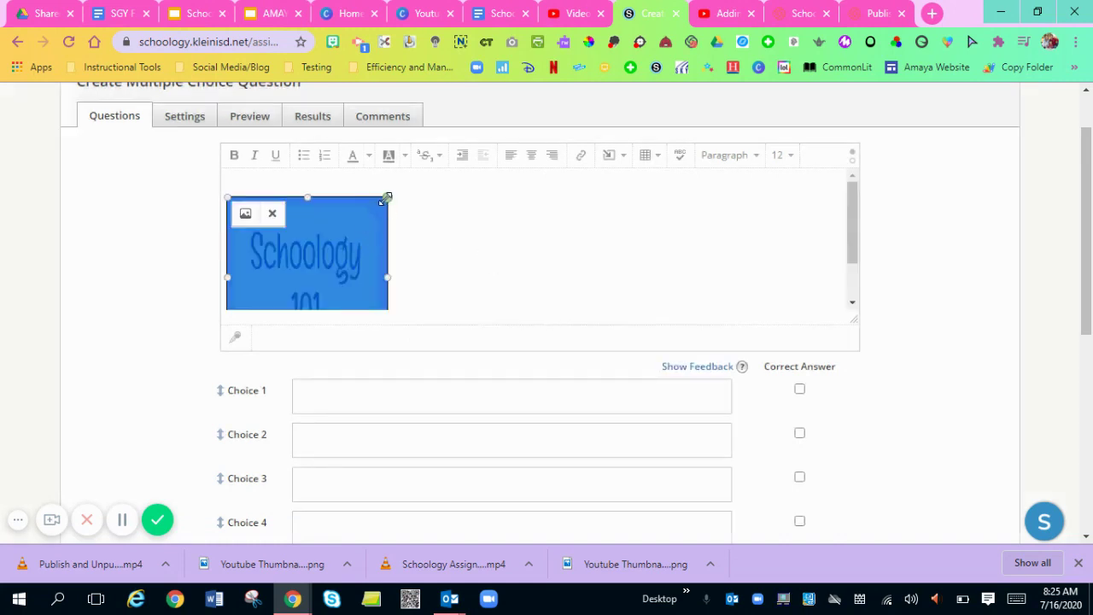
Remove the blank line and the Schoology 101 image from the question text
{"action": "left_click", "coordinate": [363, 247]}
{"action": "left_click", "coordinate": [332, 250]}
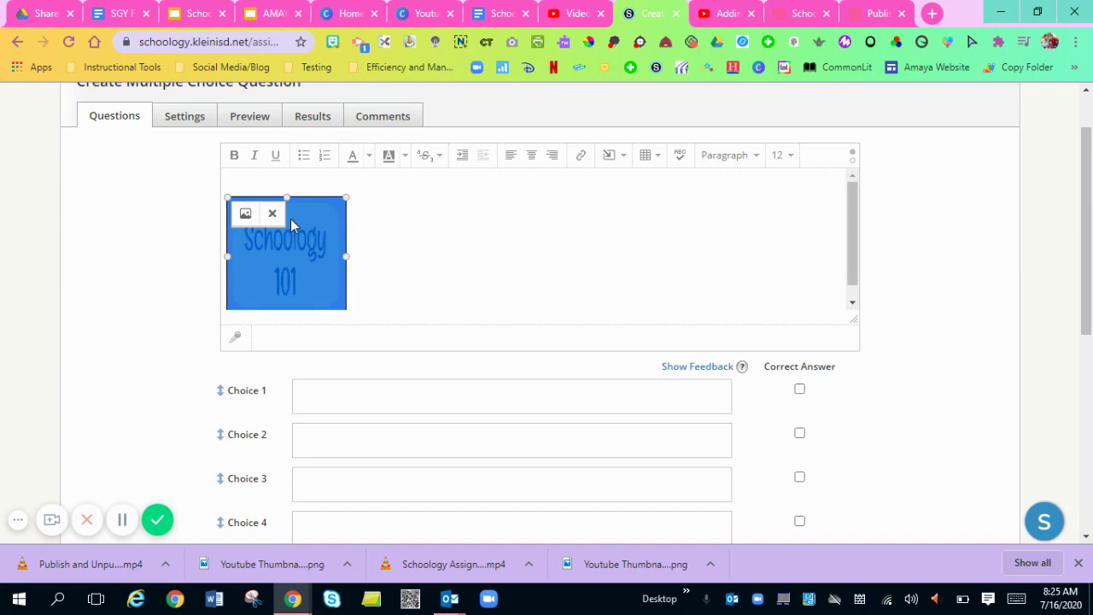
{"action": "left_click", "coordinate": [292, 176]}
{"action": "key", "text": "Delete"}
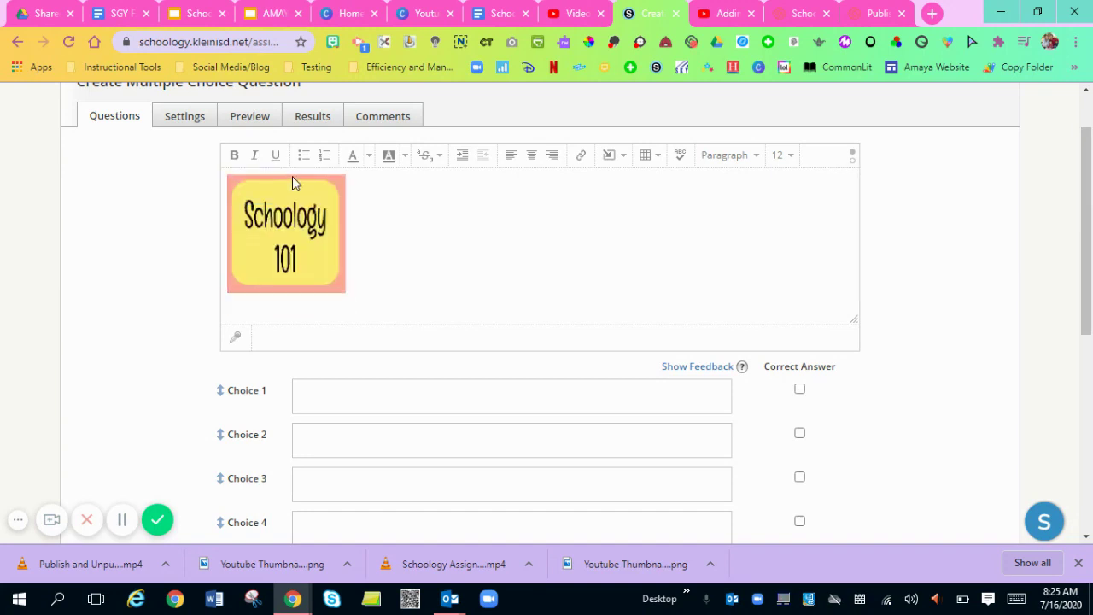
{"action": "left_click", "coordinate": [279, 233]}
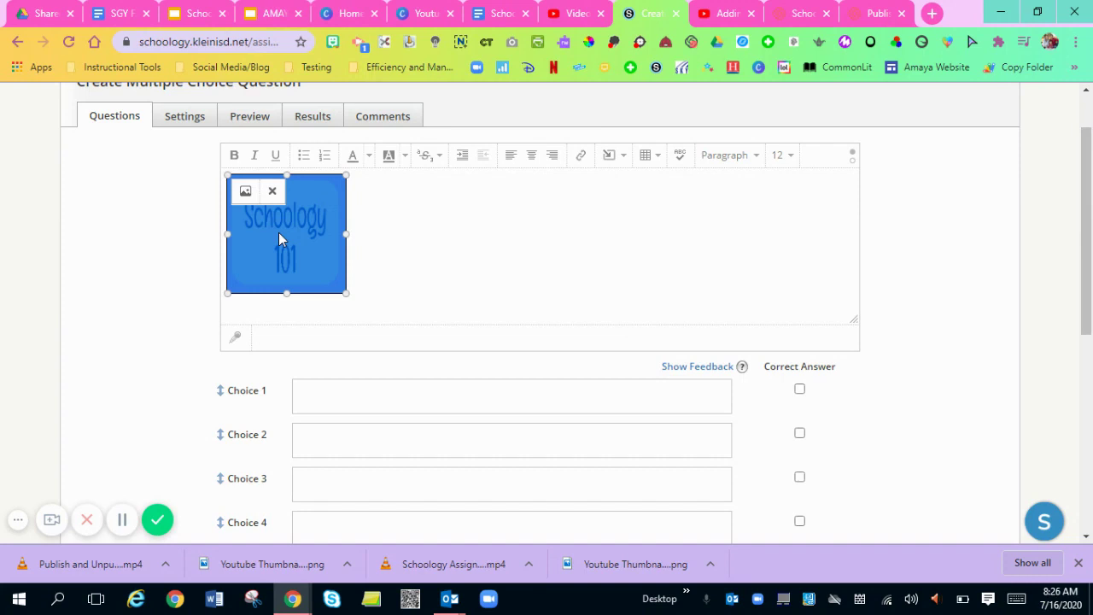
{"action": "key", "text": "Delete"}
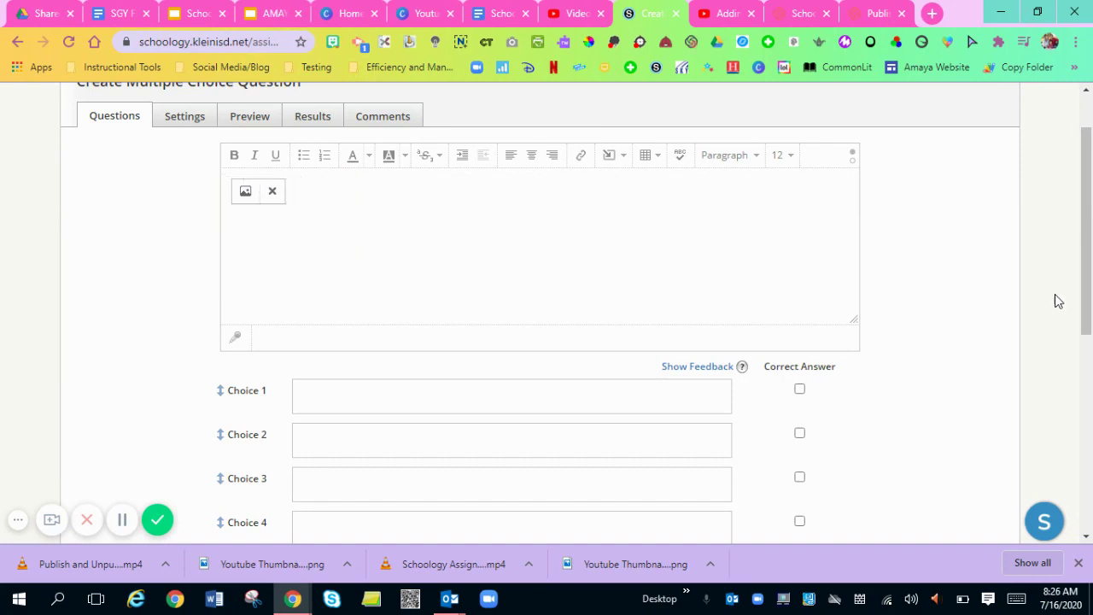
{"action": "left_click_drag", "start_coordinate": [1088, 264], "coordinate": [1090, 339]}
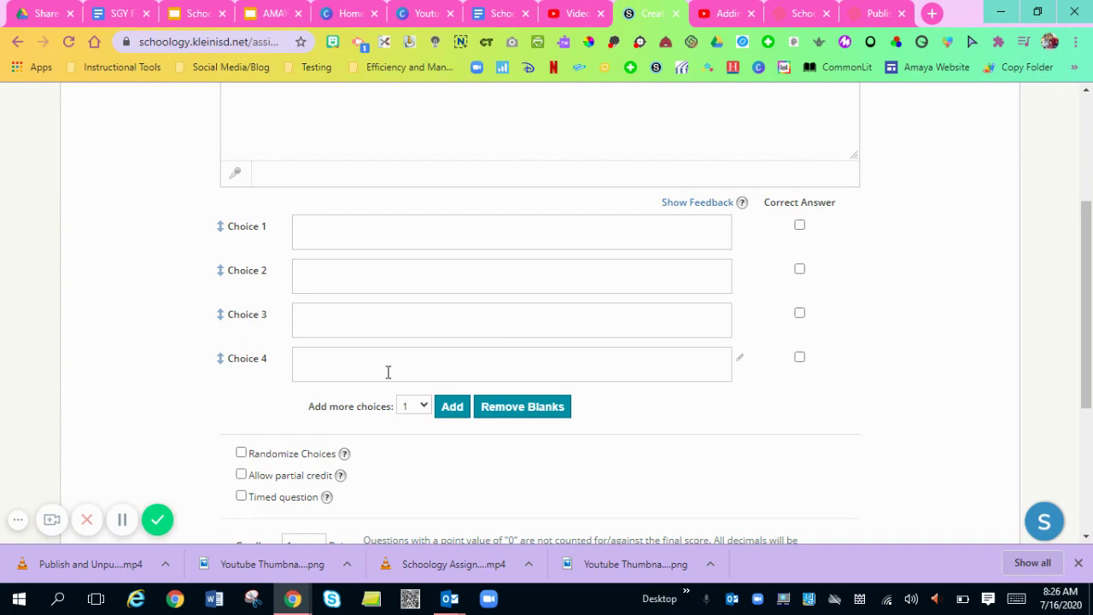
{"action": "left_click", "coordinate": [449, 408]}
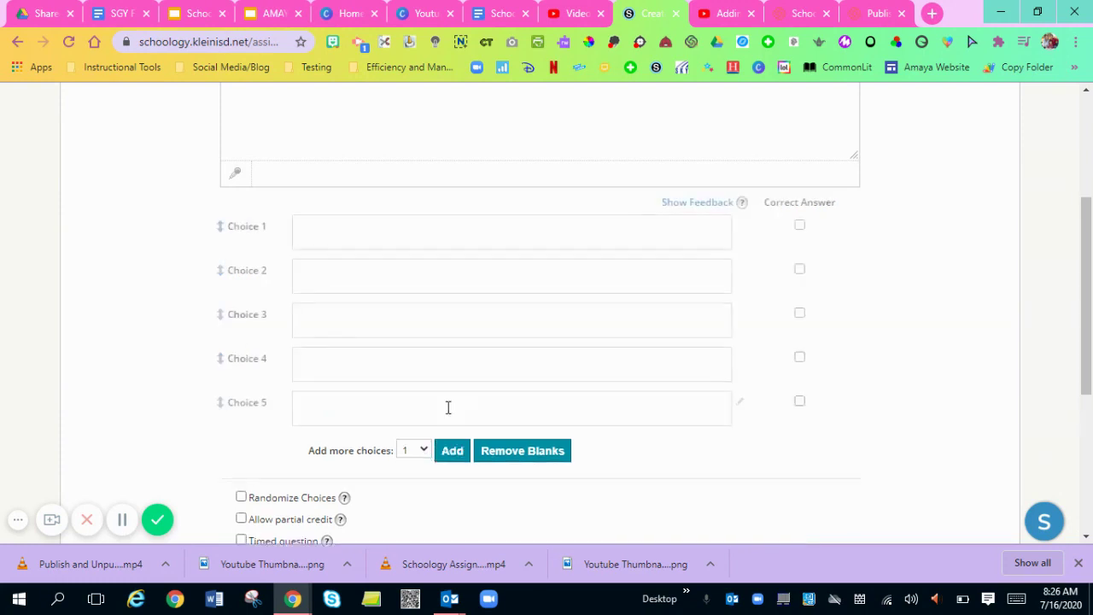
{"action": "left_click", "coordinate": [541, 452]}
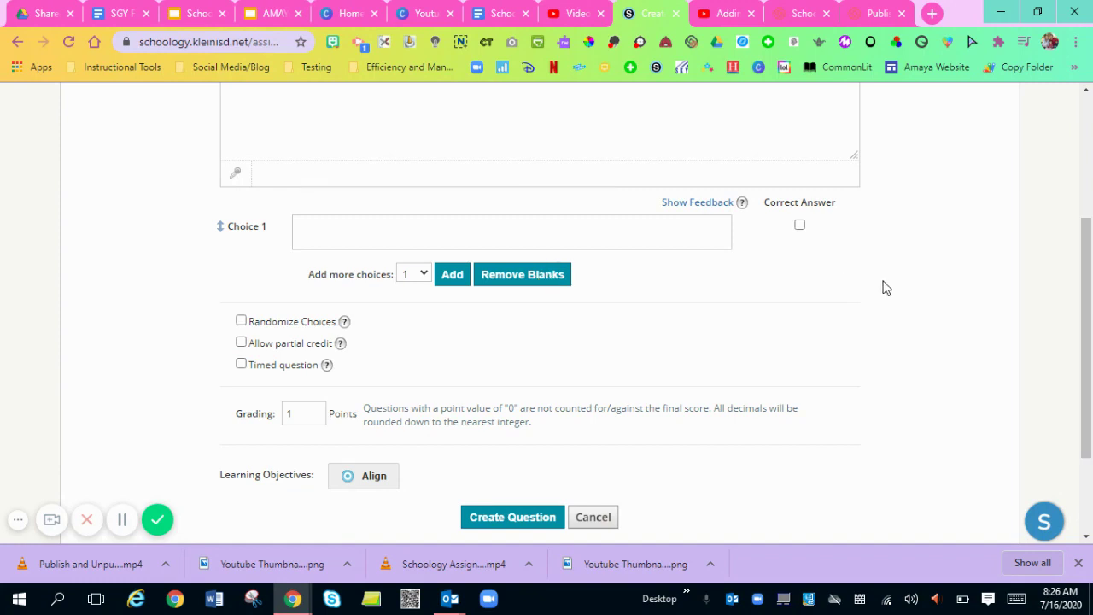
{"action": "scroll", "coordinate": [882, 285], "scroll_direction": "up", "scroll_amount": 1}
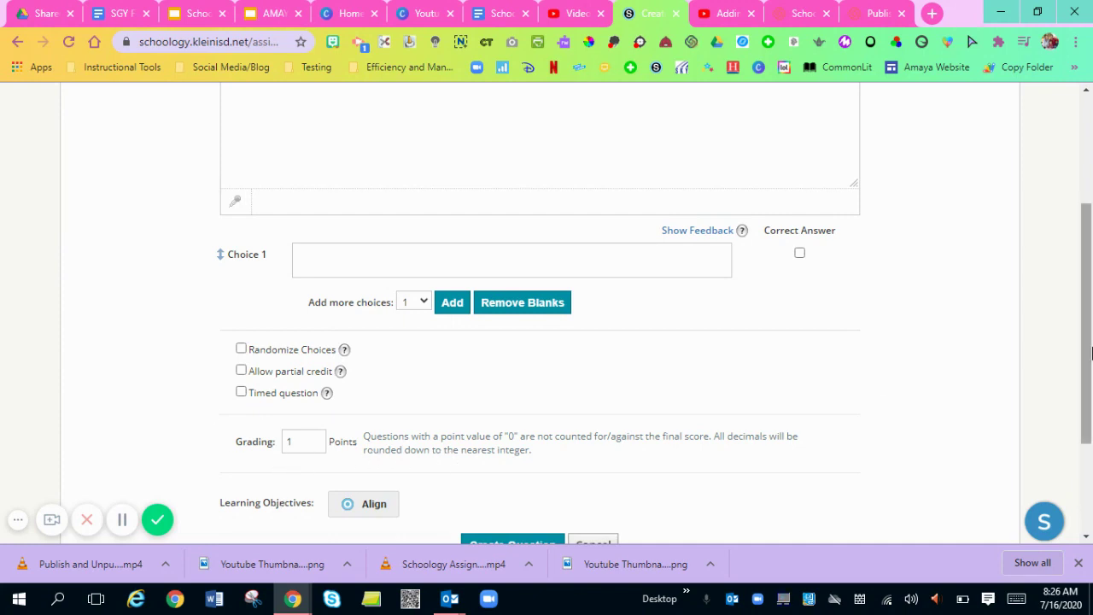
{"action": "scroll", "coordinate": [905, 405], "scroll_direction": "down", "scroll_amount": 1}
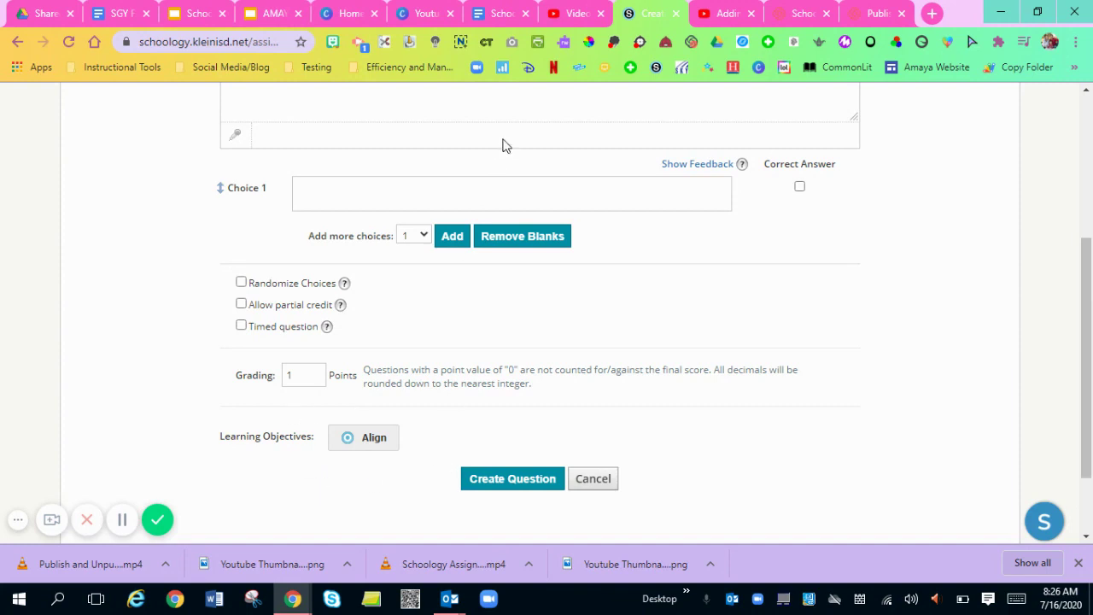
Cancel the question, then in Settings leave submissions disabled
{"action": "left_click", "coordinate": [585, 478]}
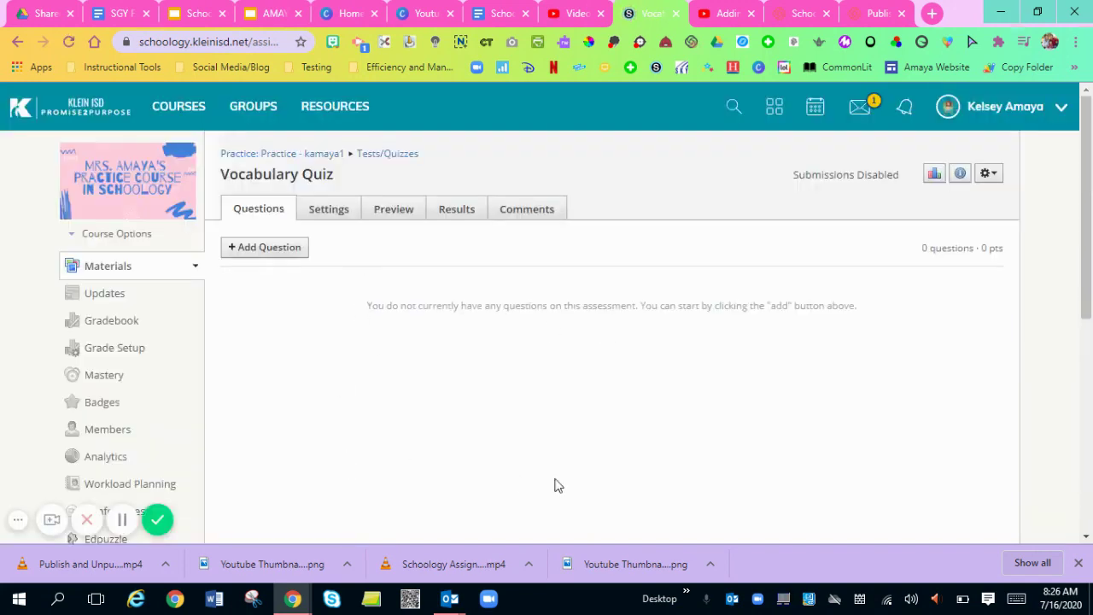
{"action": "left_click", "coordinate": [318, 211]}
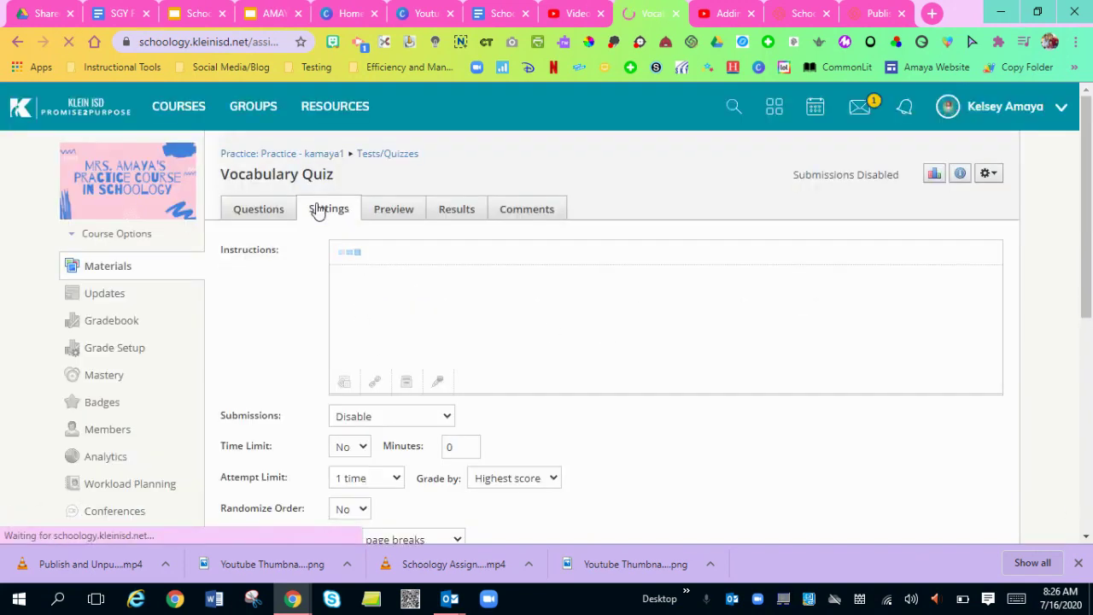
{"action": "scroll", "coordinate": [853, 196], "scroll_direction": "down", "scroll_amount": 1}
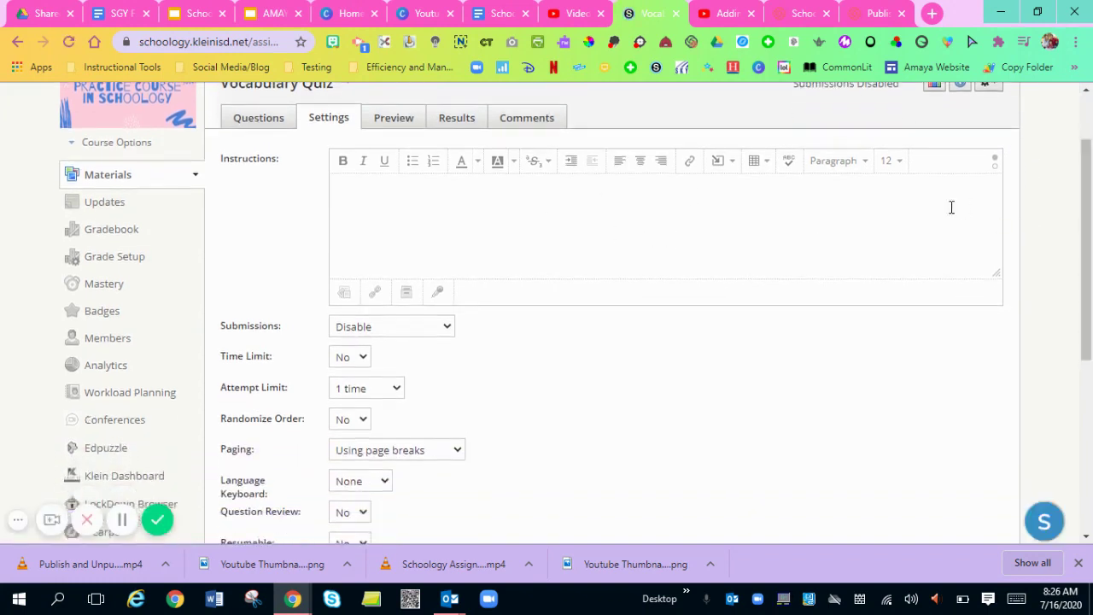
{"action": "left_click", "coordinate": [374, 328]}
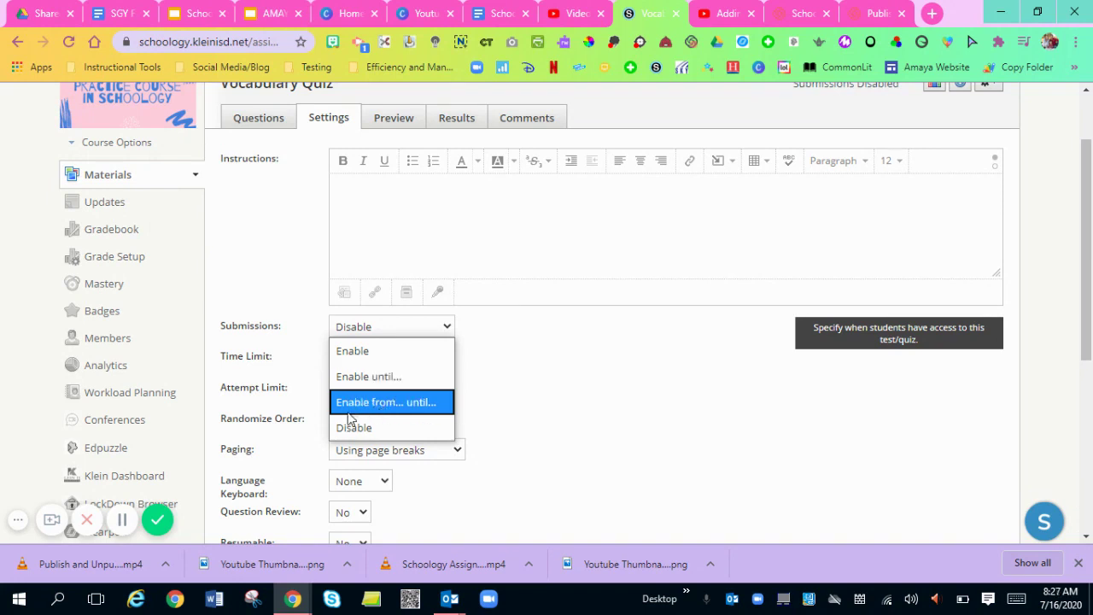
{"action": "left_click", "coordinate": [579, 386]}
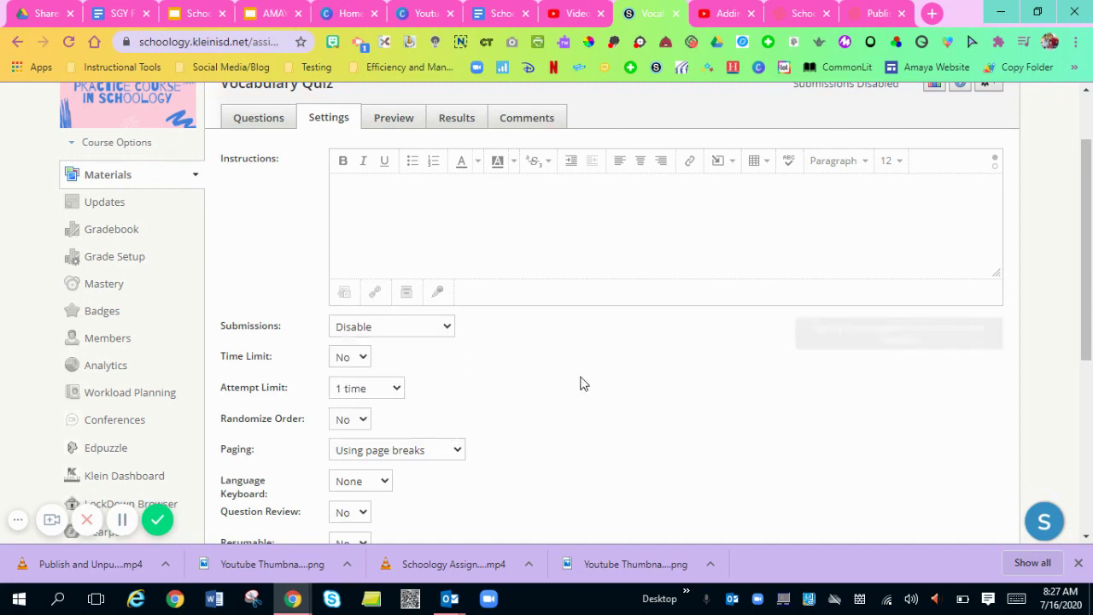
Set the attempt limit to 3 times, graded by highest score
{"action": "left_click", "coordinate": [366, 389]}
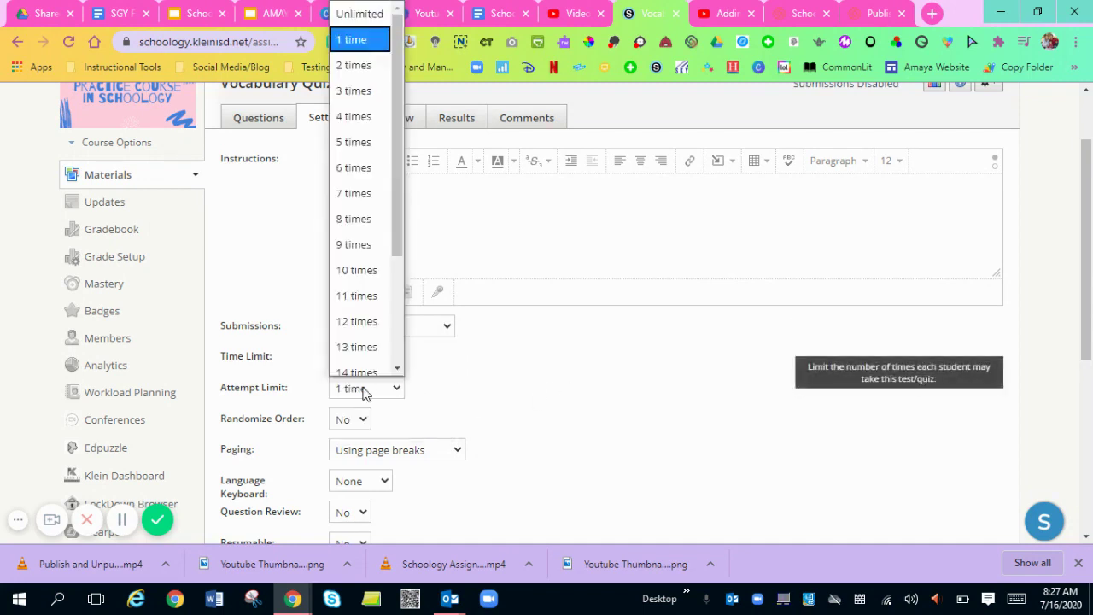
{"action": "left_click", "coordinate": [355, 83]}
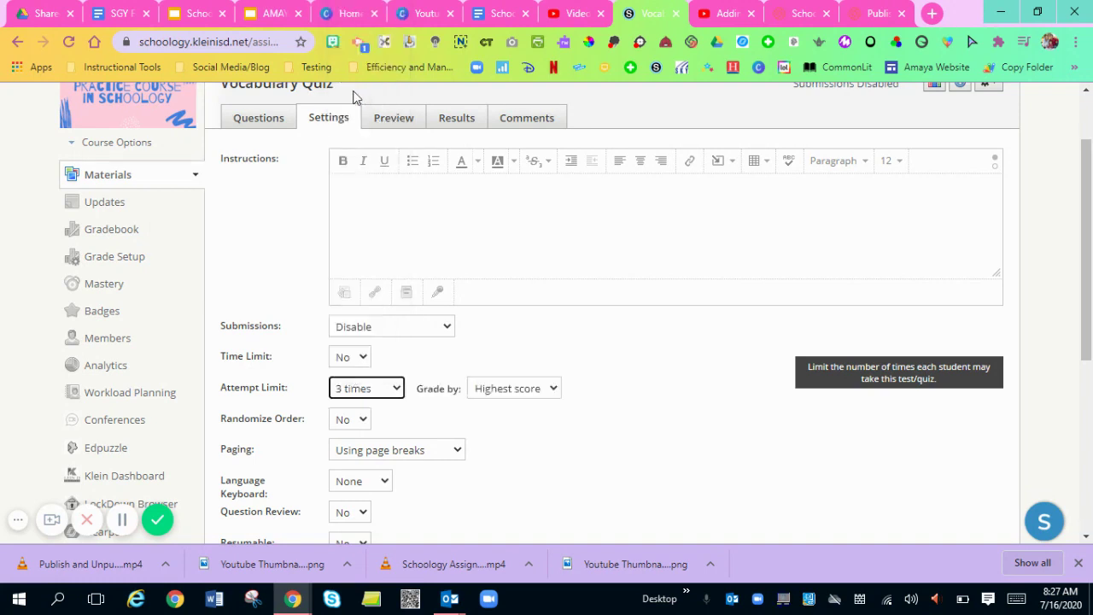
{"action": "left_click", "coordinate": [508, 391]}
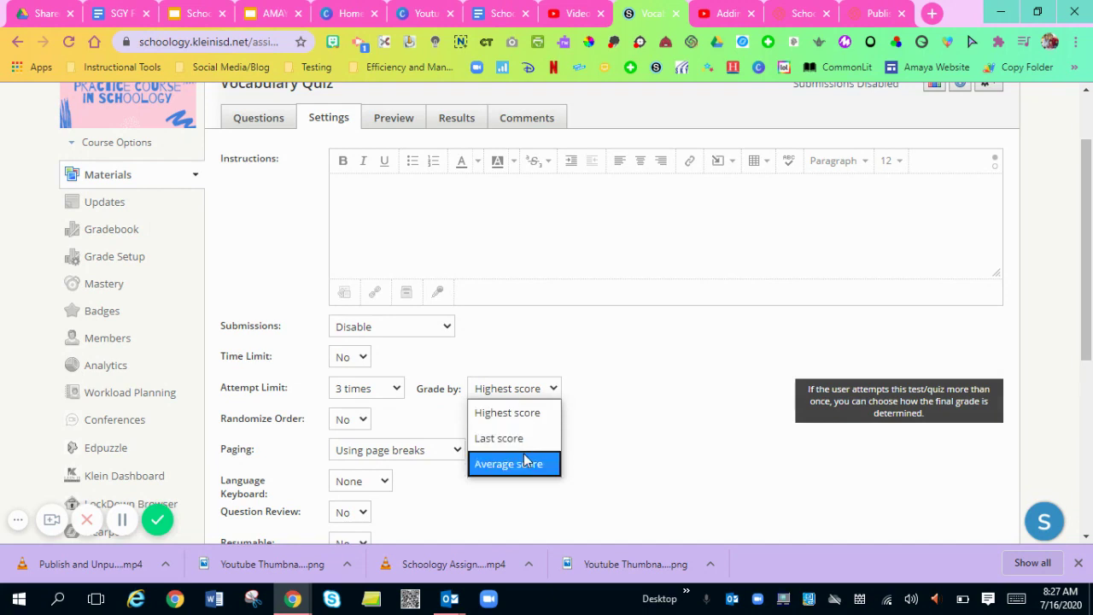
{"action": "left_click", "coordinate": [631, 447]}
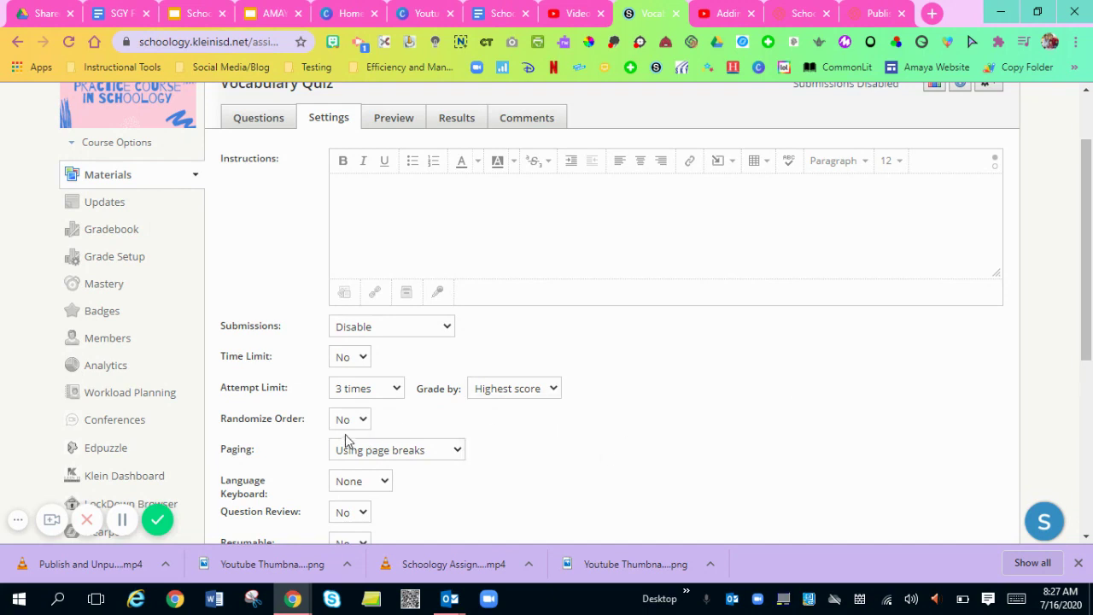
Keep Randomize Order at No and set Paging to one question per page
{"action": "left_click", "coordinate": [349, 423]}
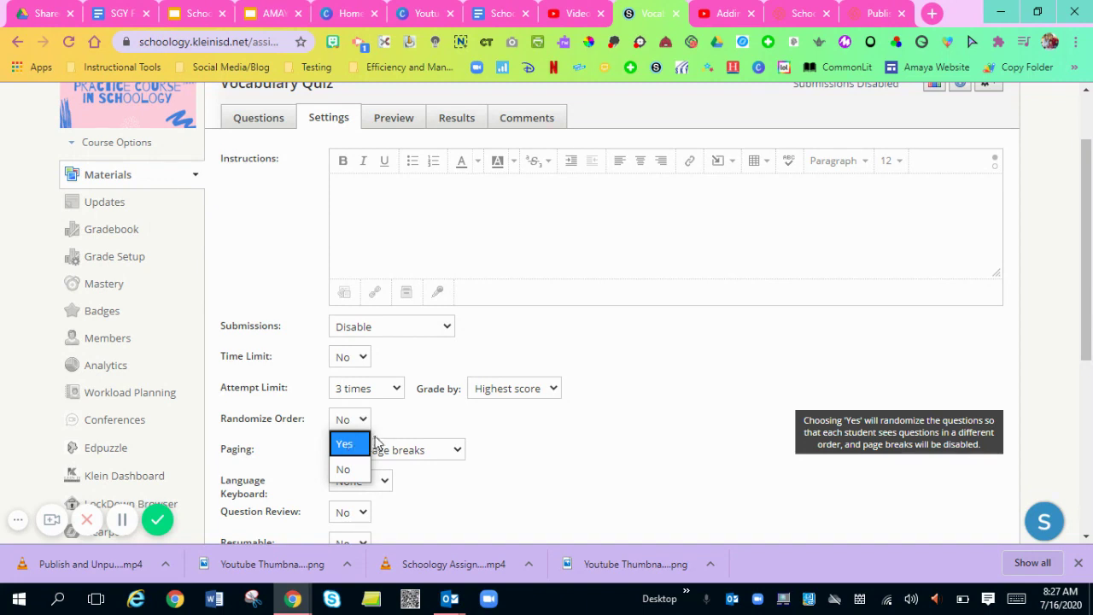
{"action": "left_click", "coordinate": [420, 412]}
{"action": "left_click", "coordinate": [392, 452]}
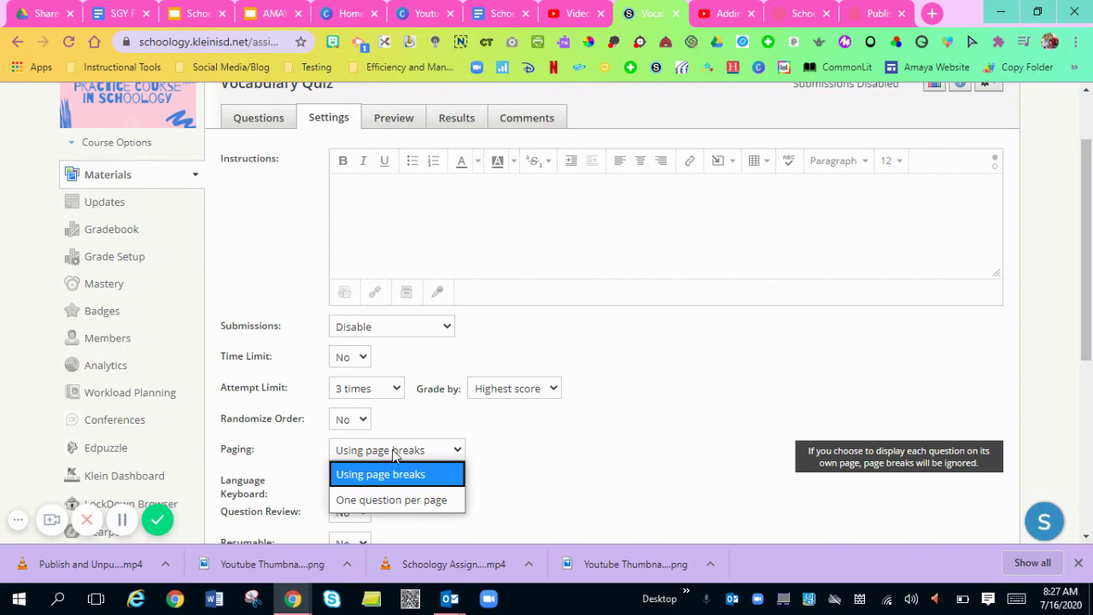
{"action": "left_click", "coordinate": [396, 500]}
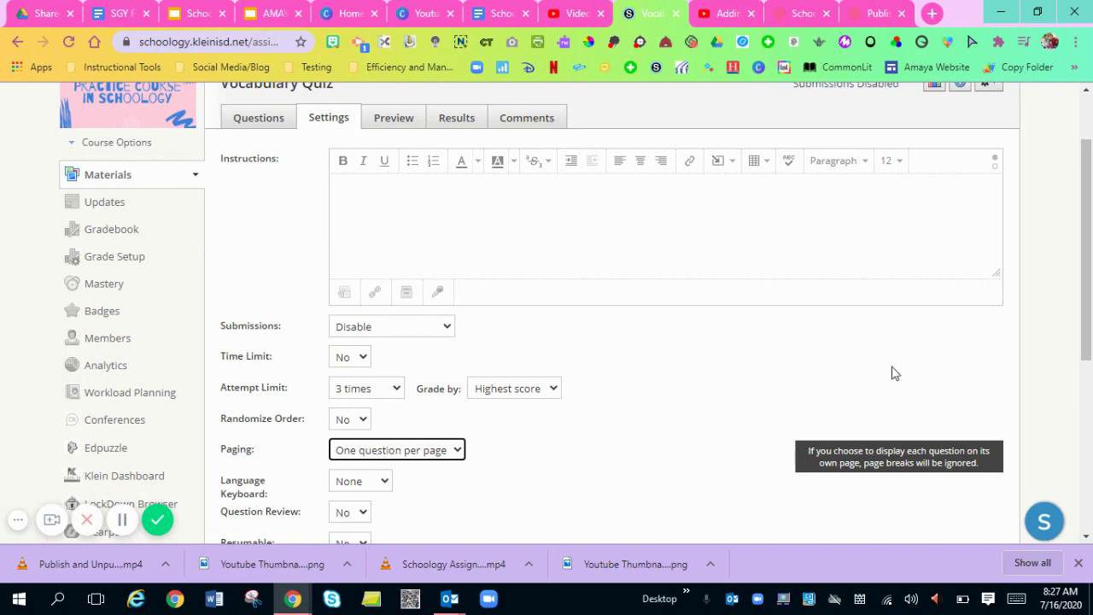
{"action": "scroll", "coordinate": [879, 373], "scroll_direction": "down", "scroll_amount": 2}
{"action": "left_click", "coordinate": [393, 324]}
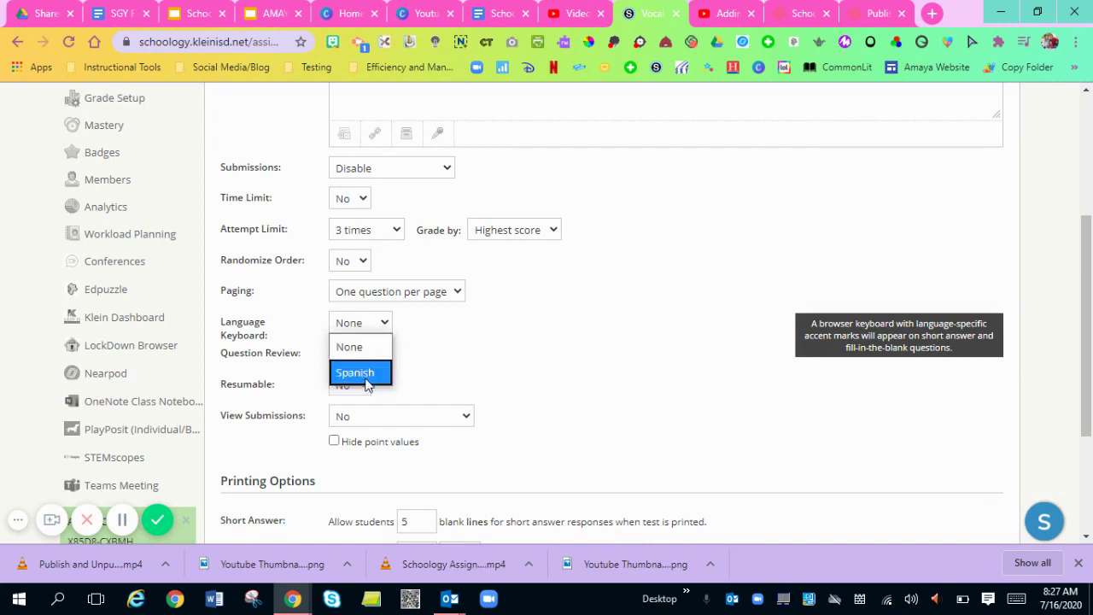
{"action": "left_click", "coordinate": [504, 369]}
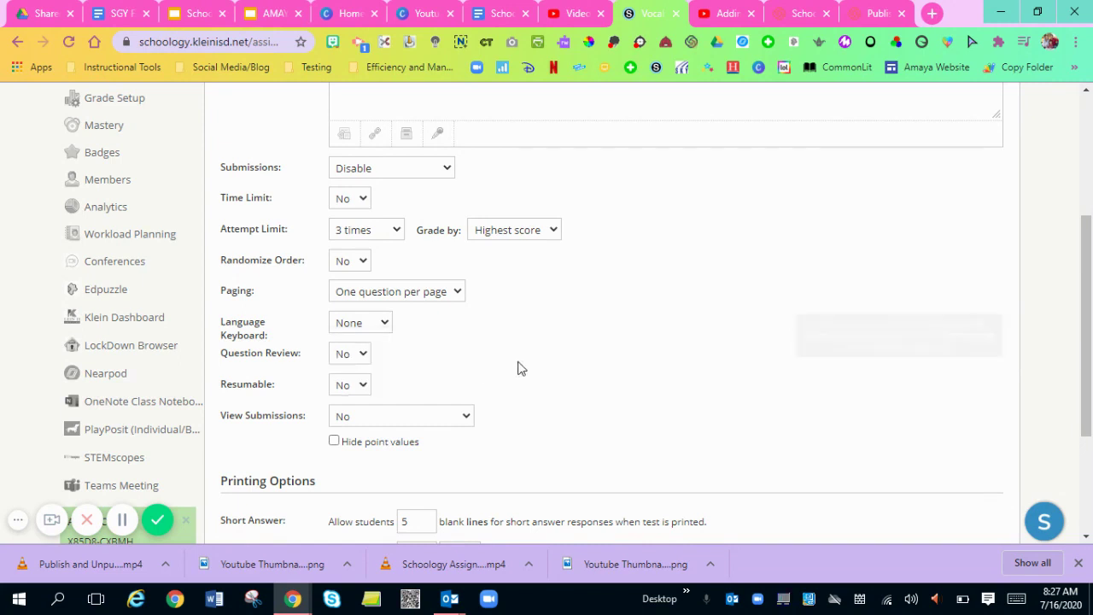
{"action": "left_click", "coordinate": [361, 357]}
{"action": "left_click", "coordinate": [500, 353]}
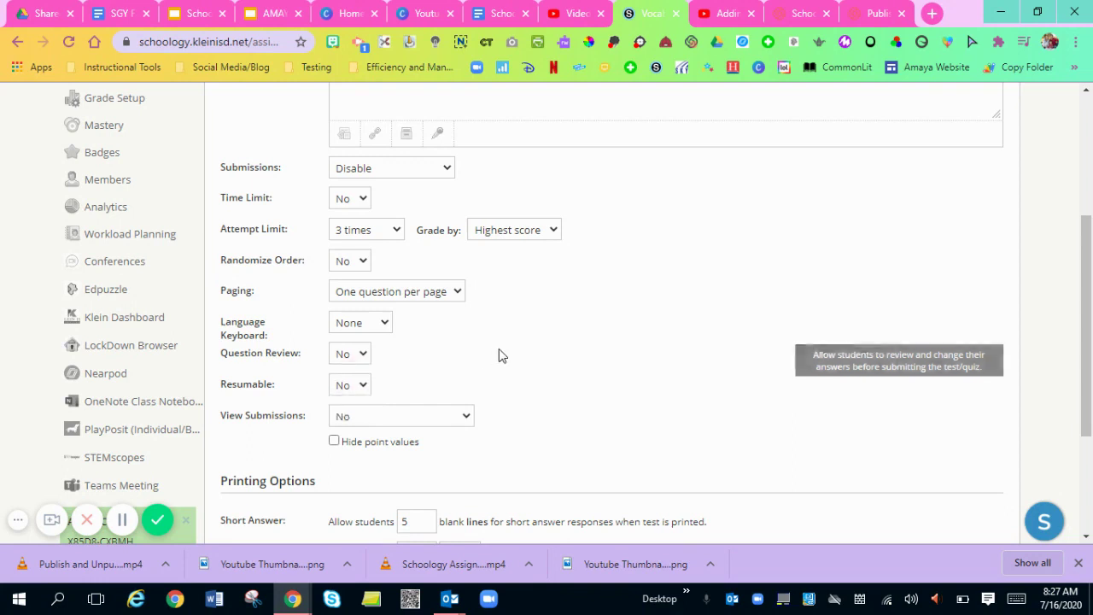
{"action": "left_click", "coordinate": [367, 389]}
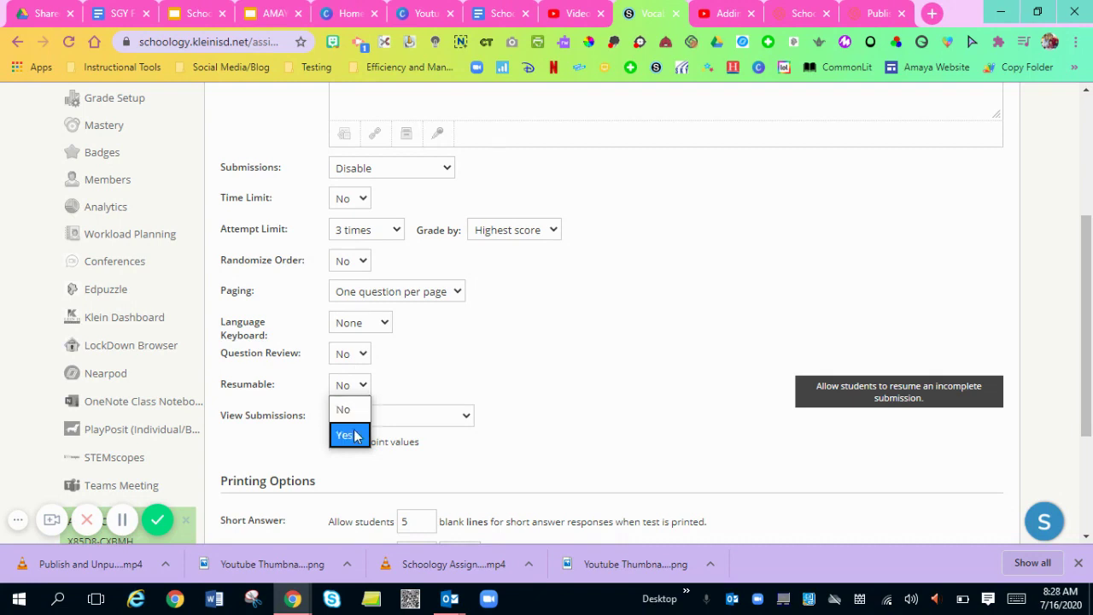
{"action": "left_click", "coordinate": [449, 360]}
{"action": "left_click", "coordinate": [418, 415]}
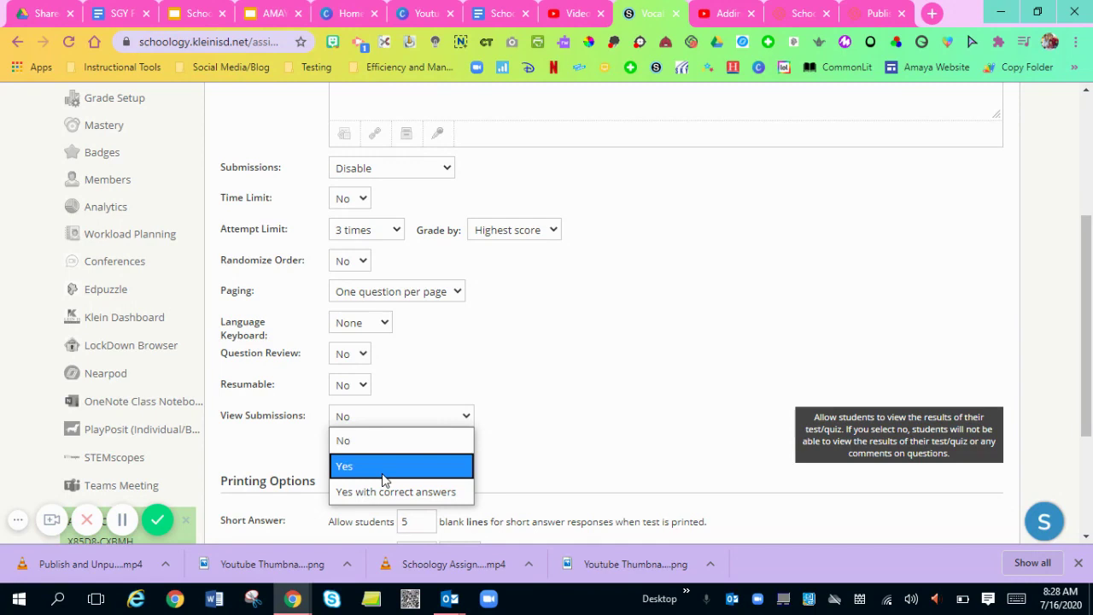
{"action": "left_click", "coordinate": [547, 380]}
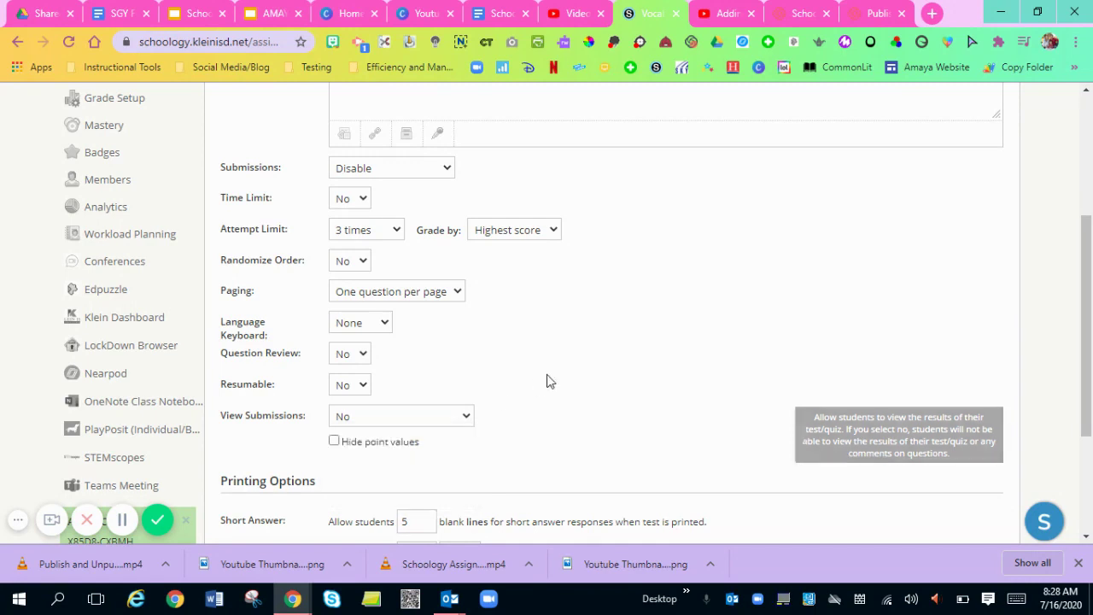
{"action": "scroll", "coordinate": [819, 358], "scroll_direction": "down", "scroll_amount": 3}
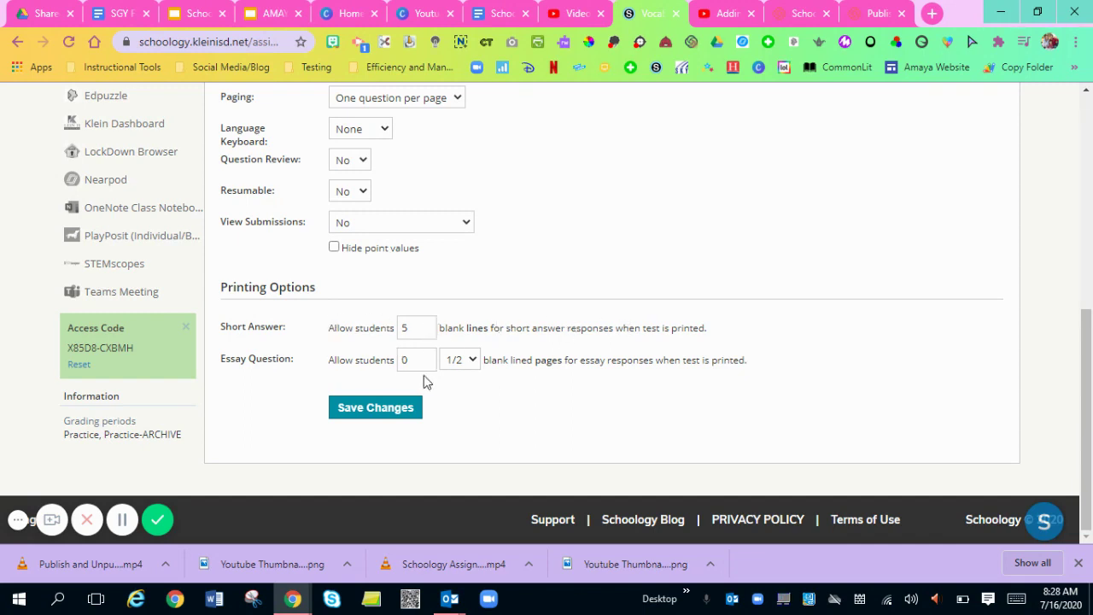
Save the settings, preview the quiz, and go back to the Questions tab
{"action": "left_click", "coordinate": [358, 419]}
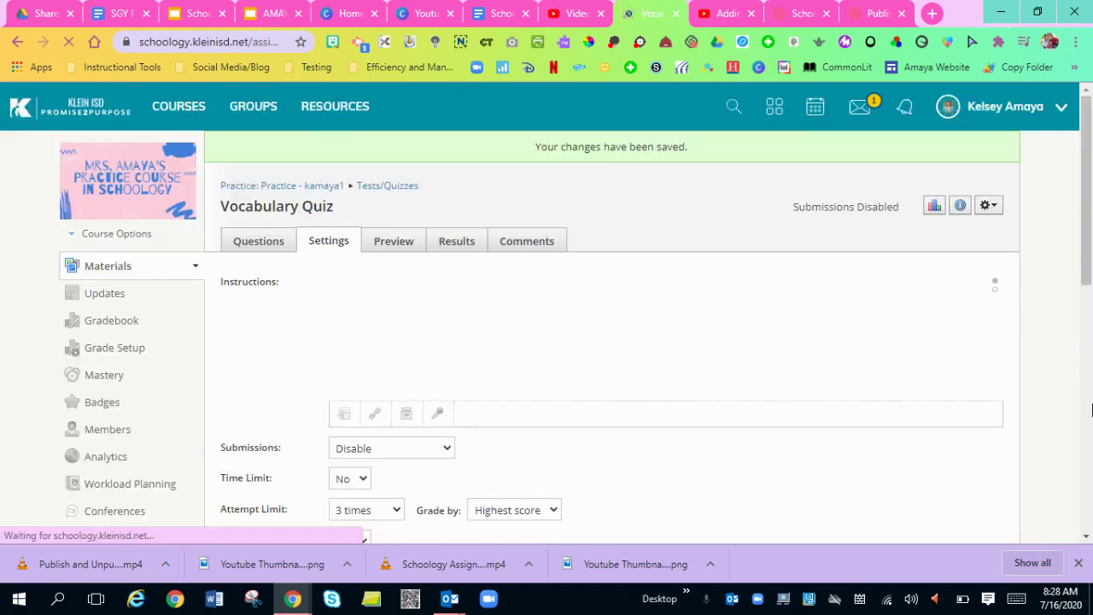
{"action": "left_click", "coordinate": [386, 244]}
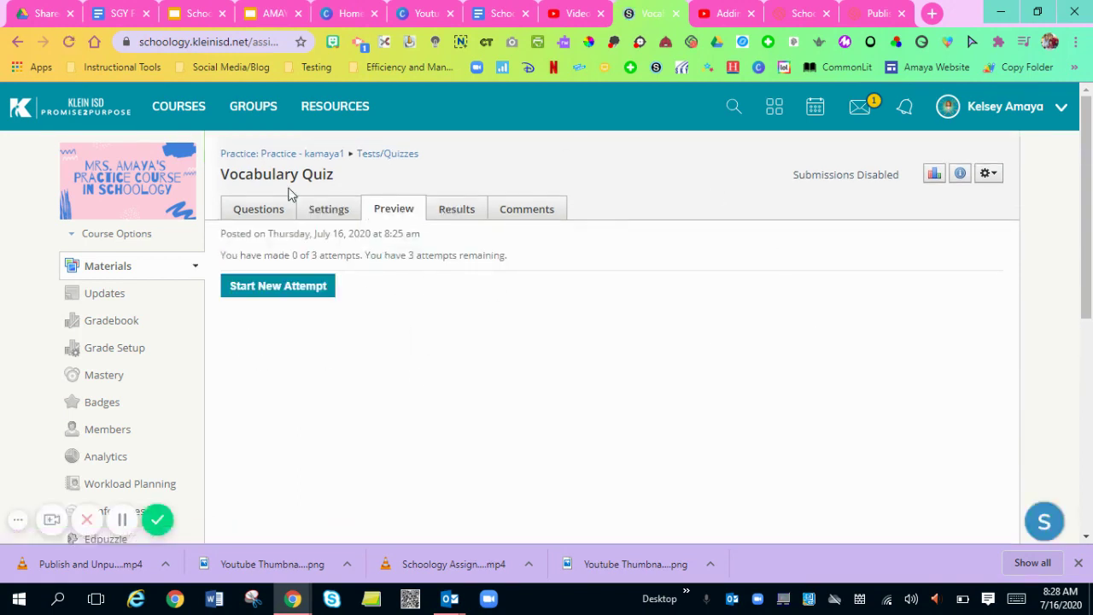
{"action": "left_click", "coordinate": [456, 211]}
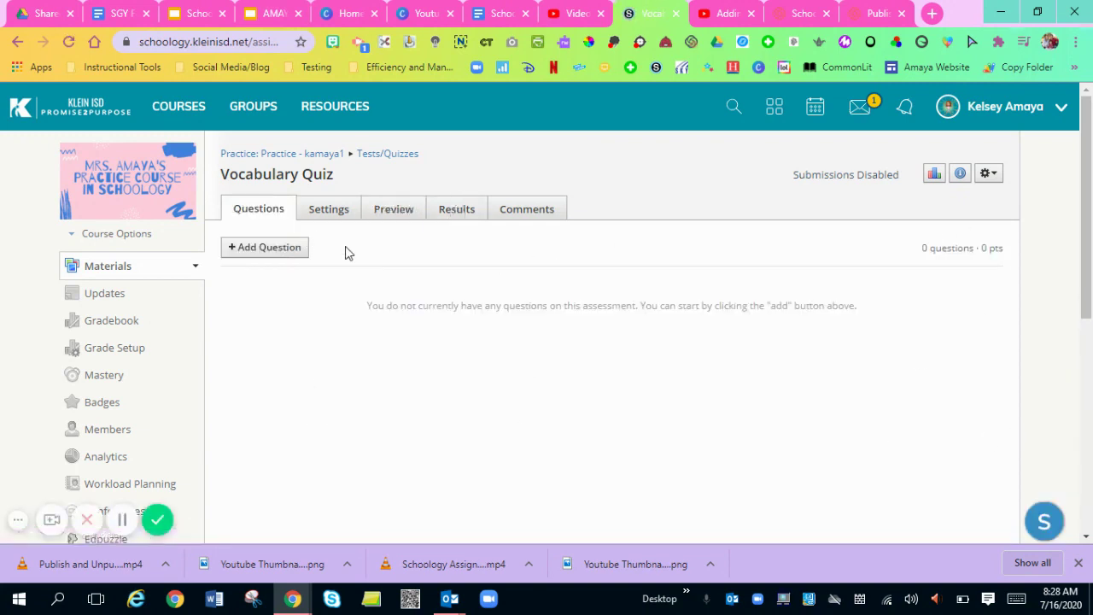
{"action": "left_click", "coordinate": [455, 209]}
{"action": "mouse_move", "coordinate": [903, 183]}
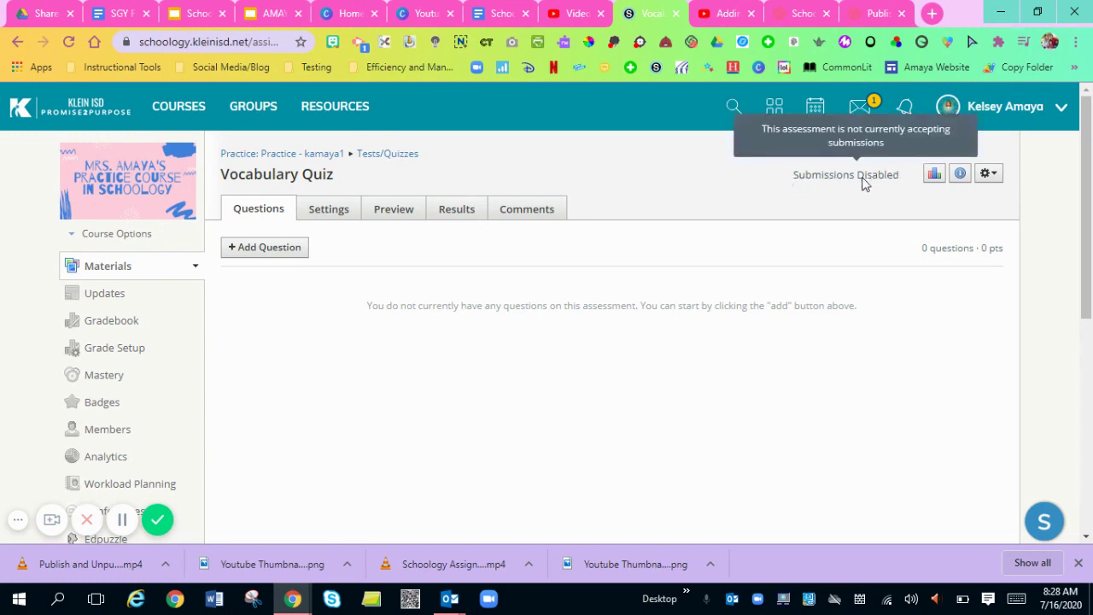
{"action": "left_click", "coordinate": [935, 175]}
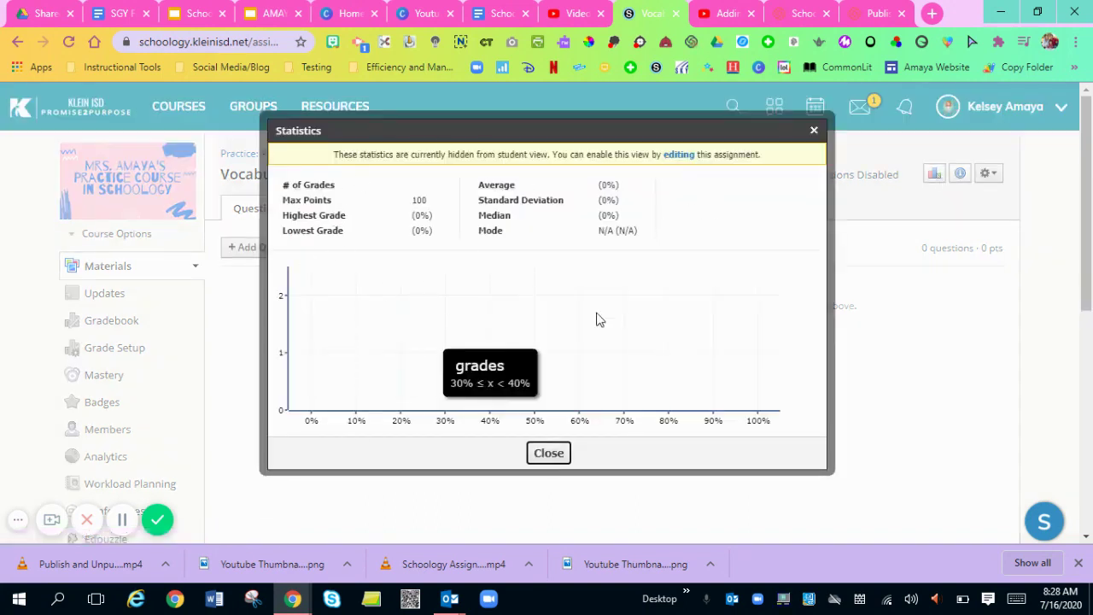
{"action": "left_click", "coordinate": [816, 131]}
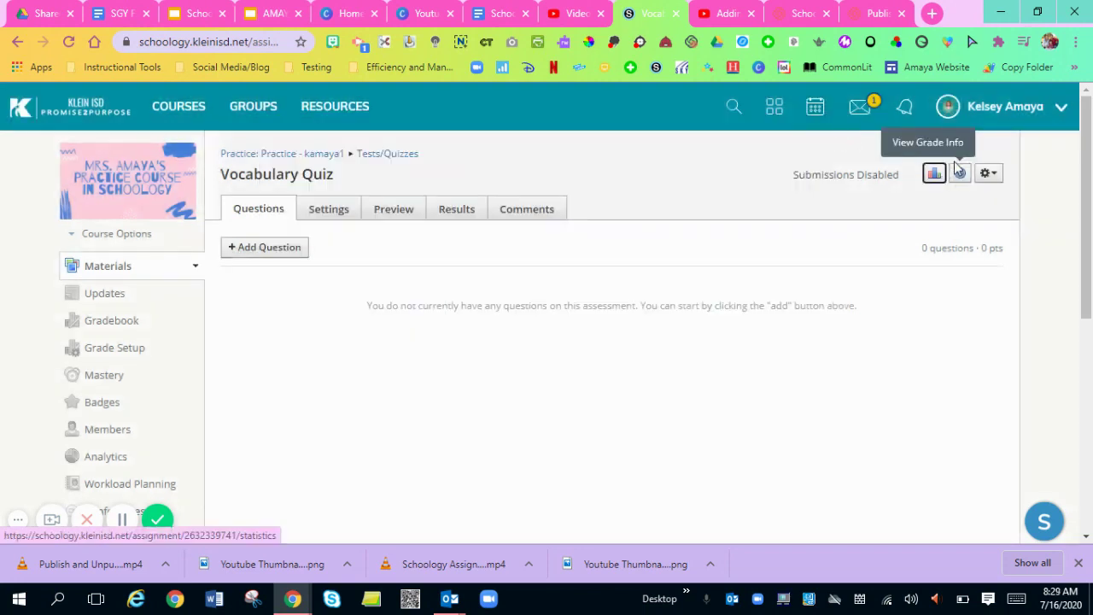
{"action": "left_click", "coordinate": [990, 174]}
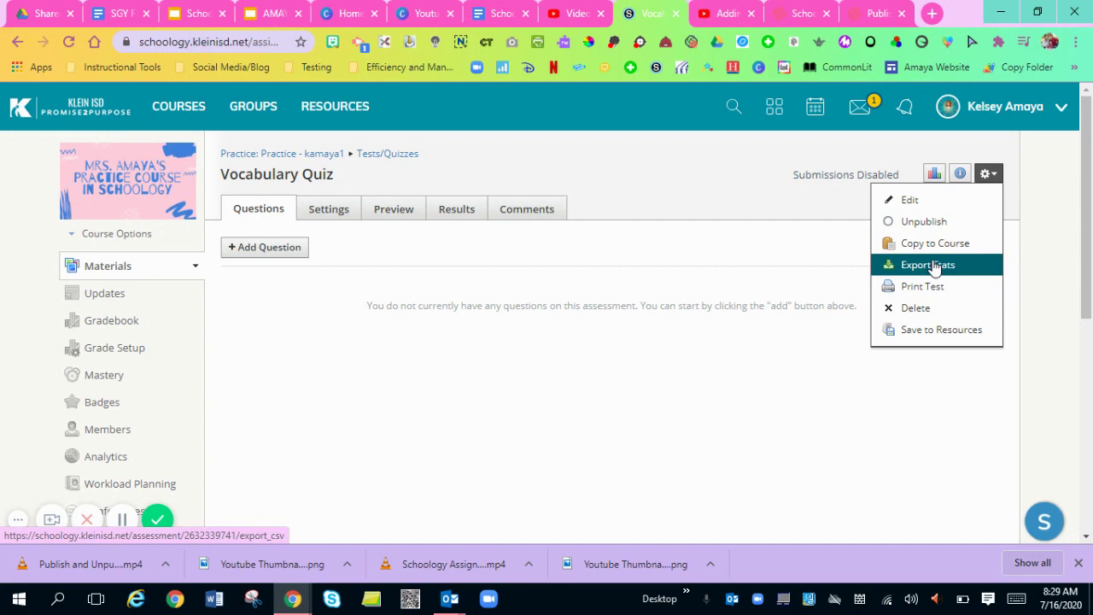
{"action": "left_click", "coordinate": [754, 199]}
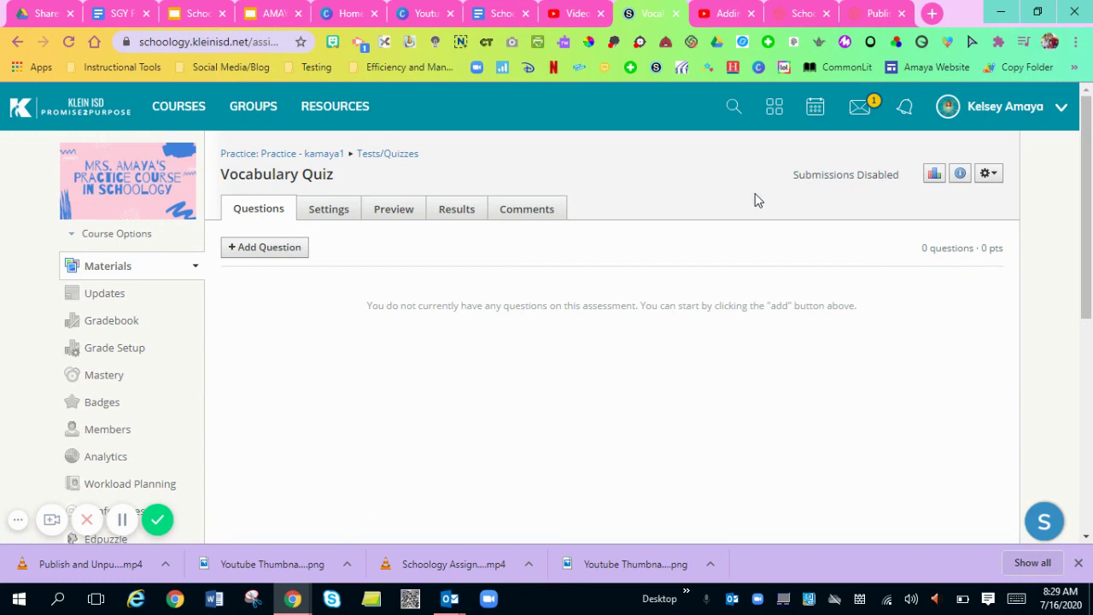